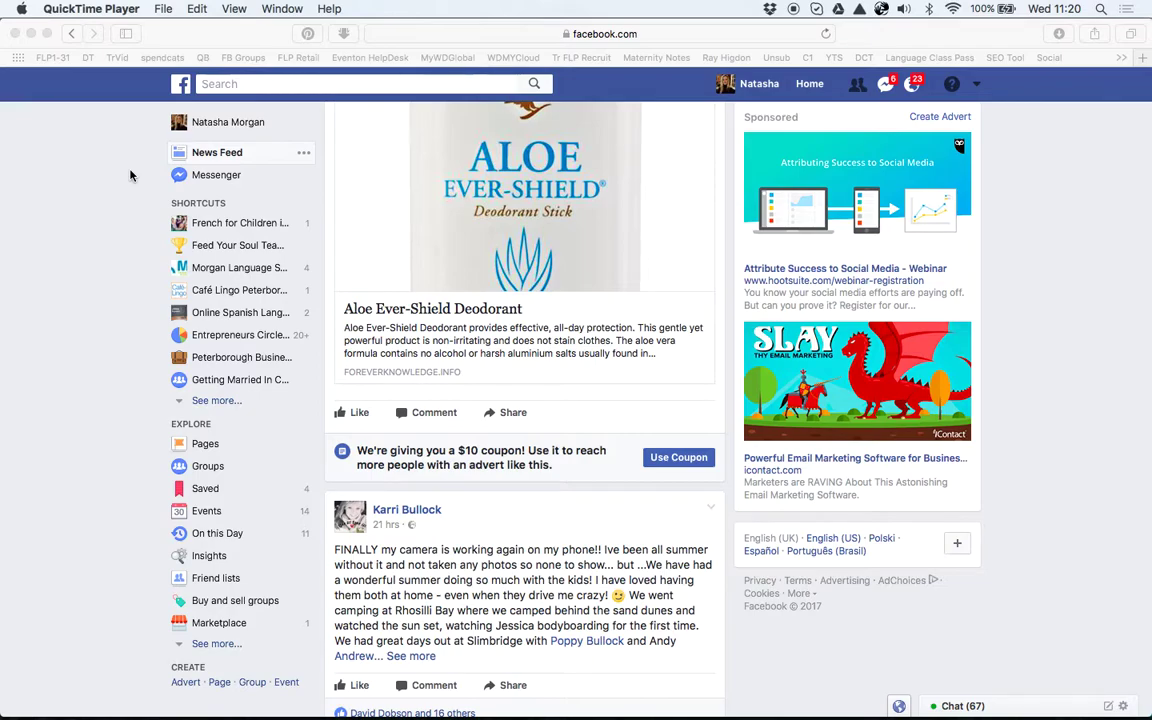
# - Scroll back to the top and reload the Facebook home feed from the Facebook logo
pyautogui.scroll(6, 125, 435)
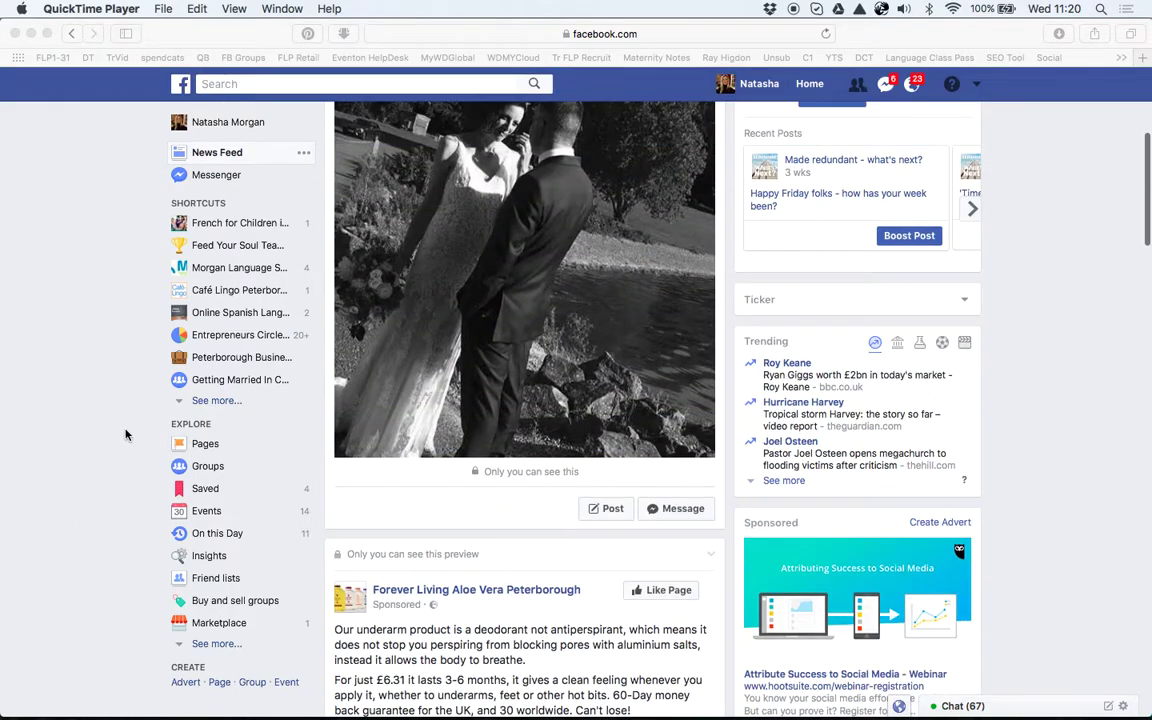
pyautogui.click(180, 84)
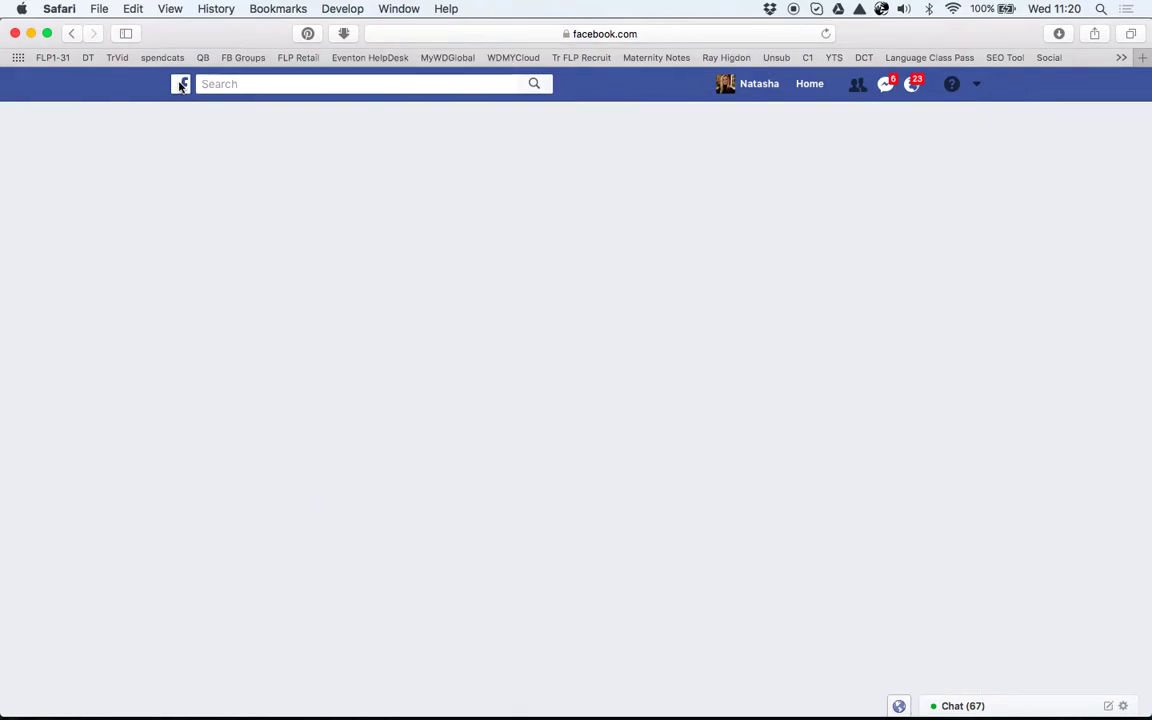
# - Open Groups from the Explore section of the left sidebar
pyautogui.scroll(-2, 127, 505)
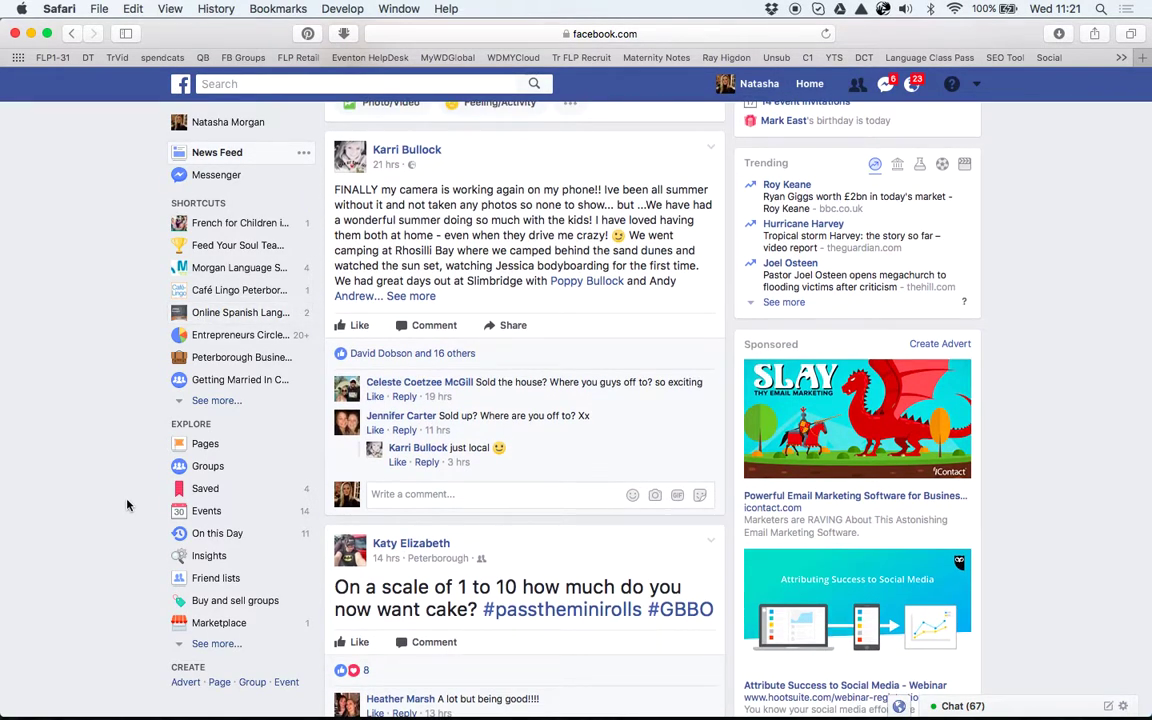
pyautogui.scroll(-2, 127, 505)
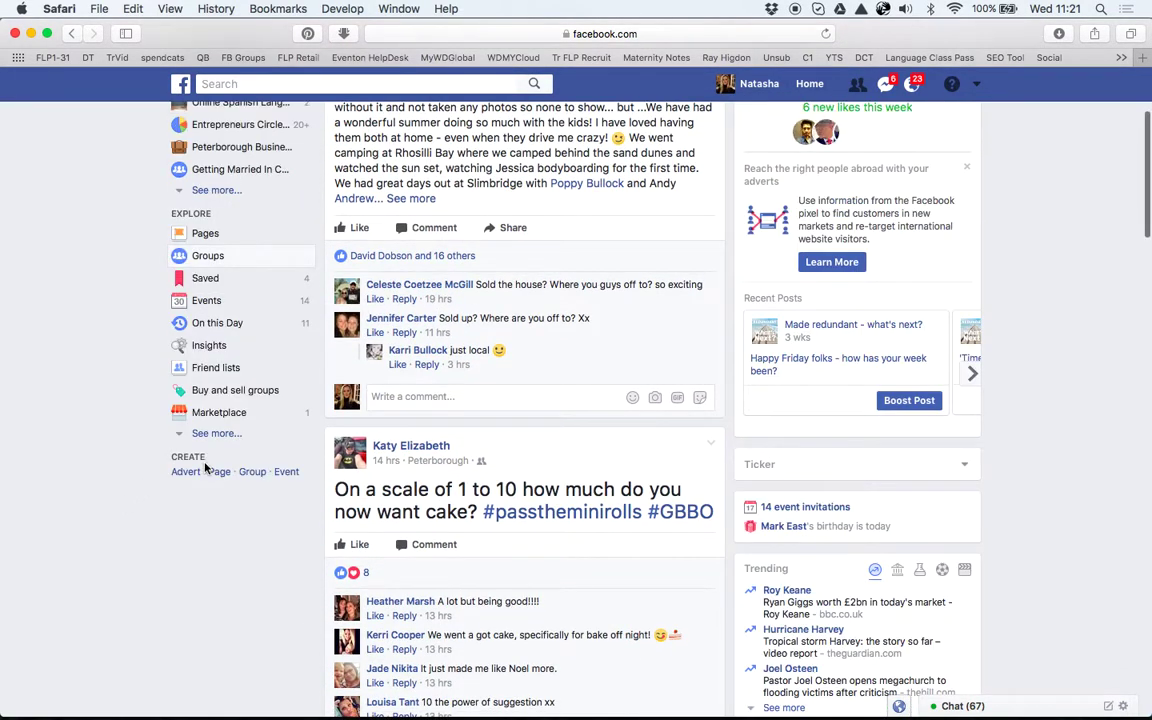
pyautogui.click(208, 255)
# - Dismiss the address-bar Favorites and the page's right-click menu, and mute the sound
pyautogui.click(710, 36)
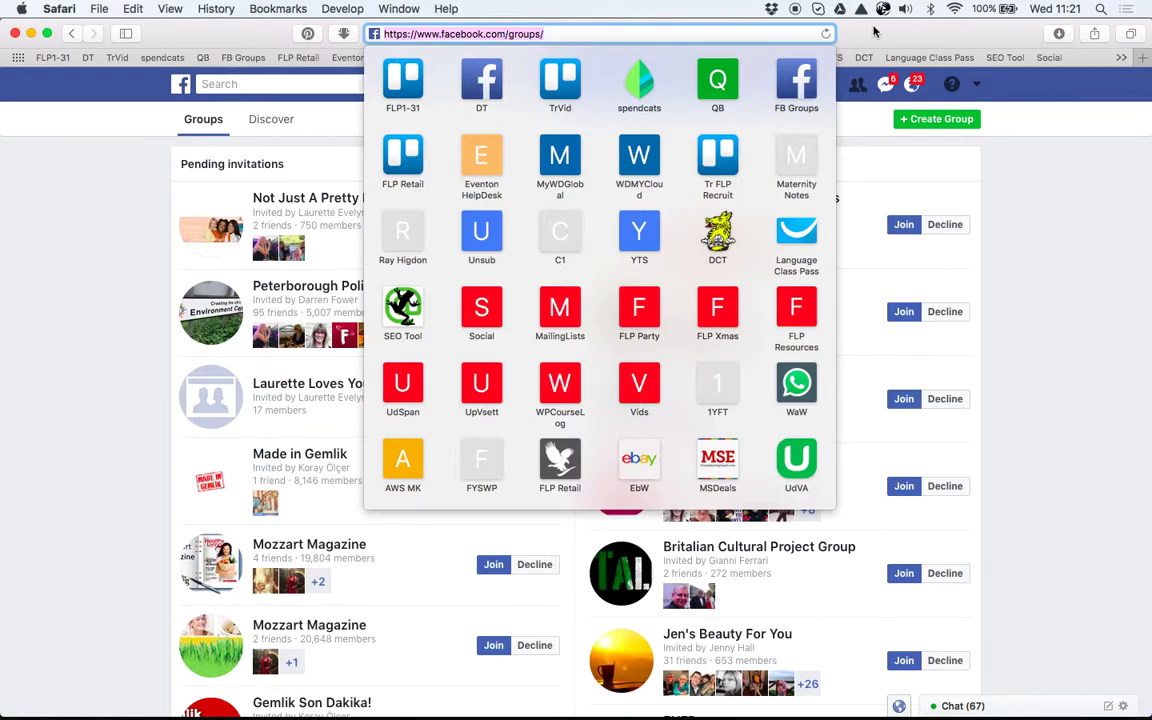
pyautogui.click(1092, 336)
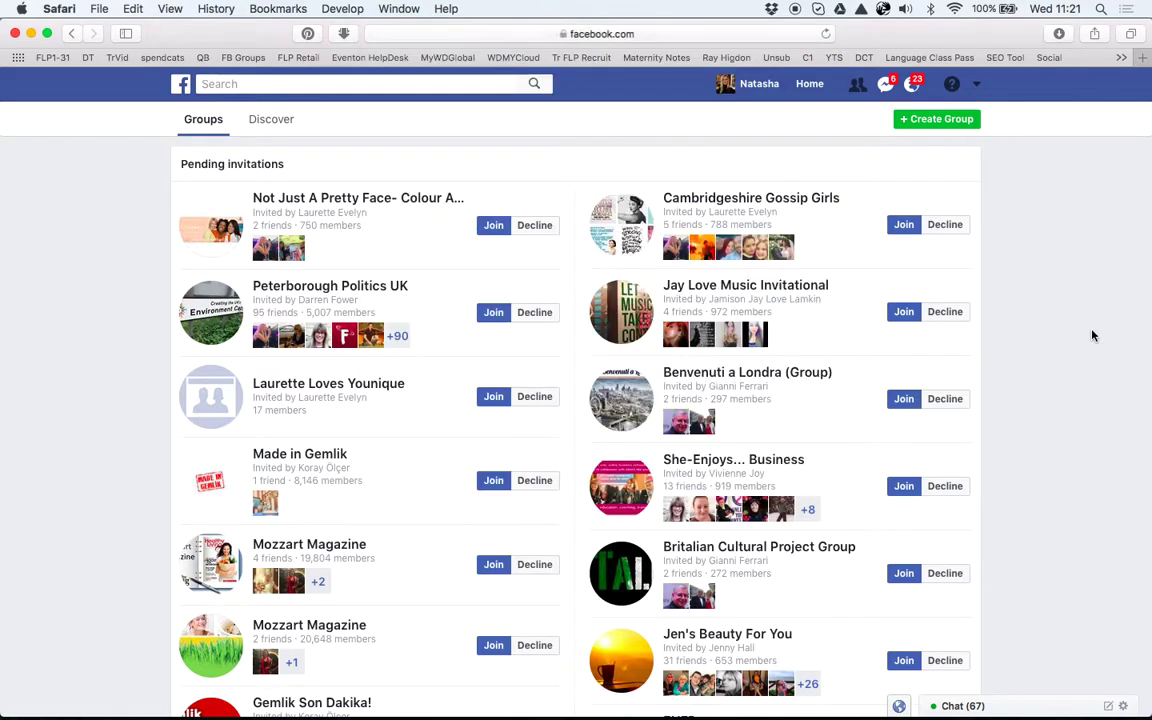
pyautogui.rightClick(1092, 336)
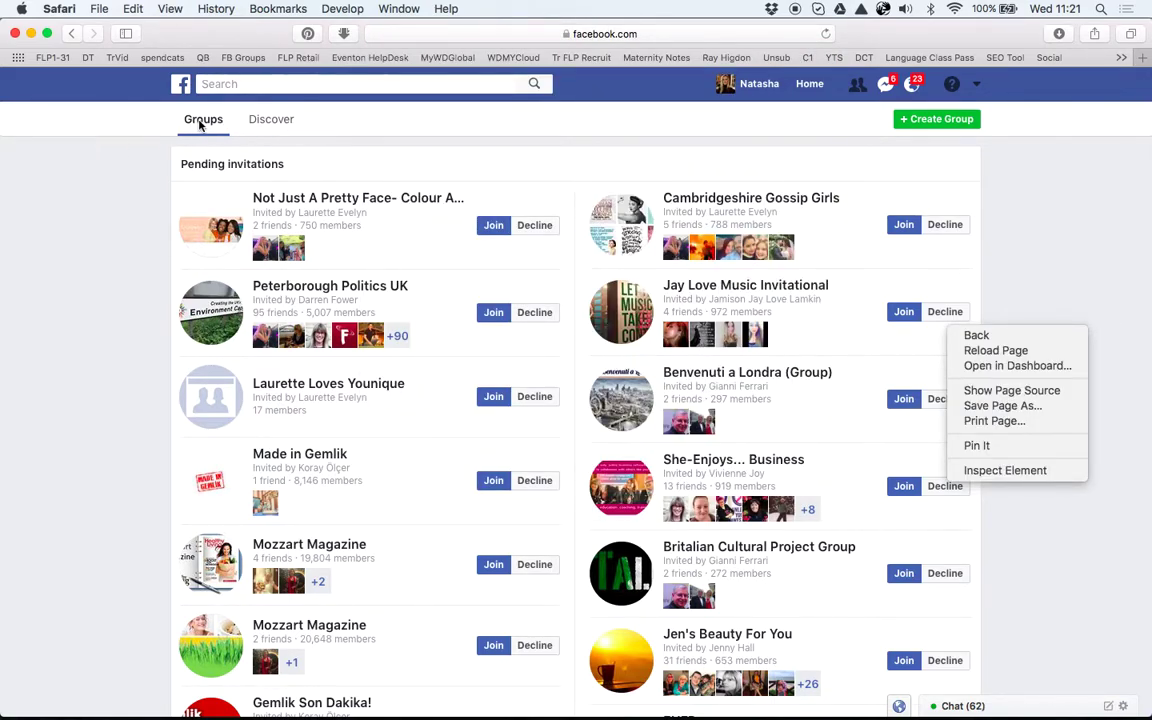
pyautogui.press('XF86AudioMute')
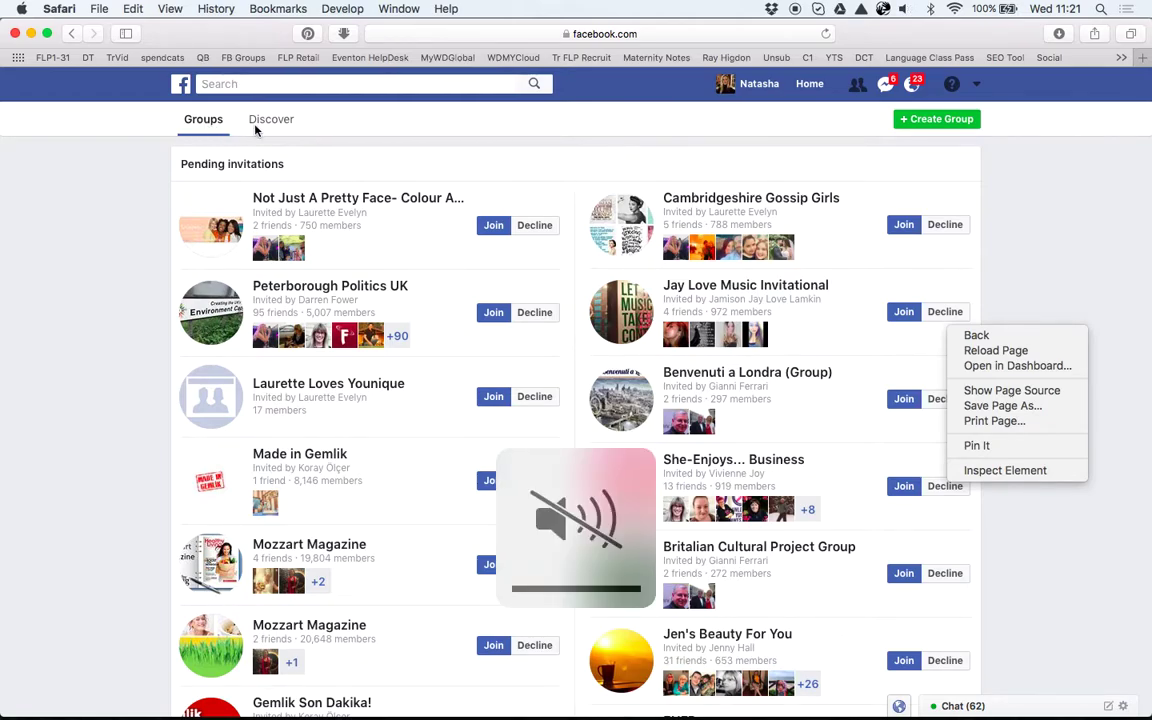
pyautogui.press('Escape')
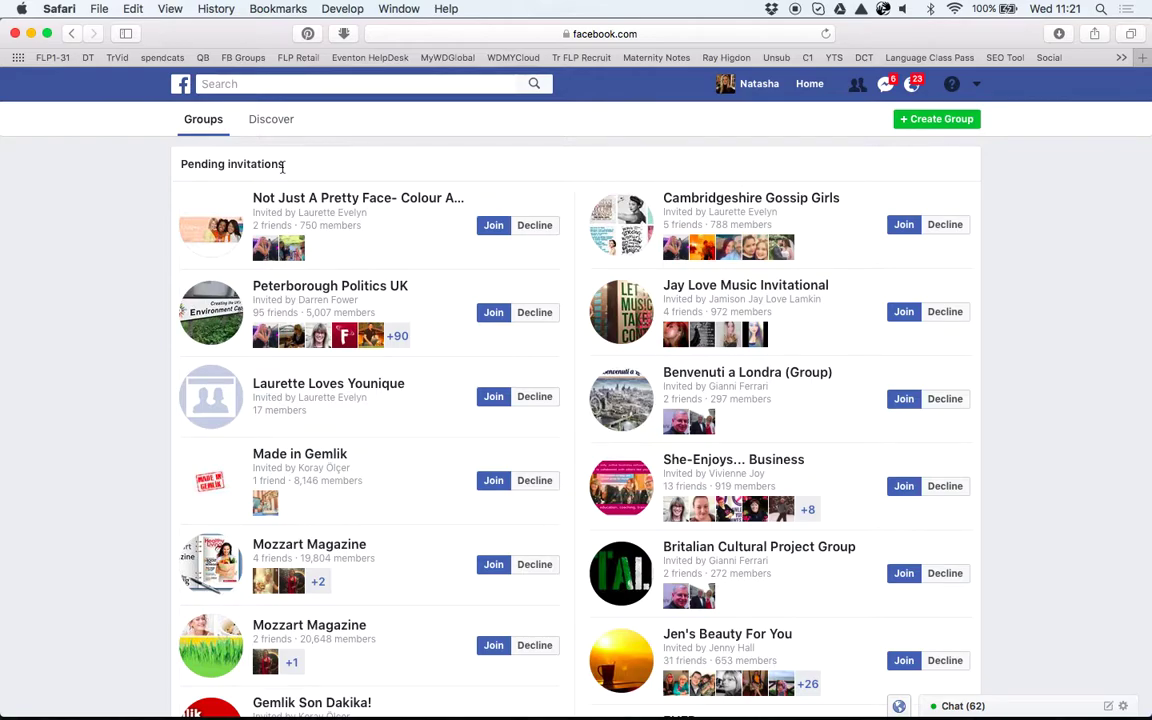
# - Scroll past Favourites and Groups You Manage to Facebay Peterborough and Duolingo: Spanish Learners
pyautogui.scroll(-1, 283, 167)
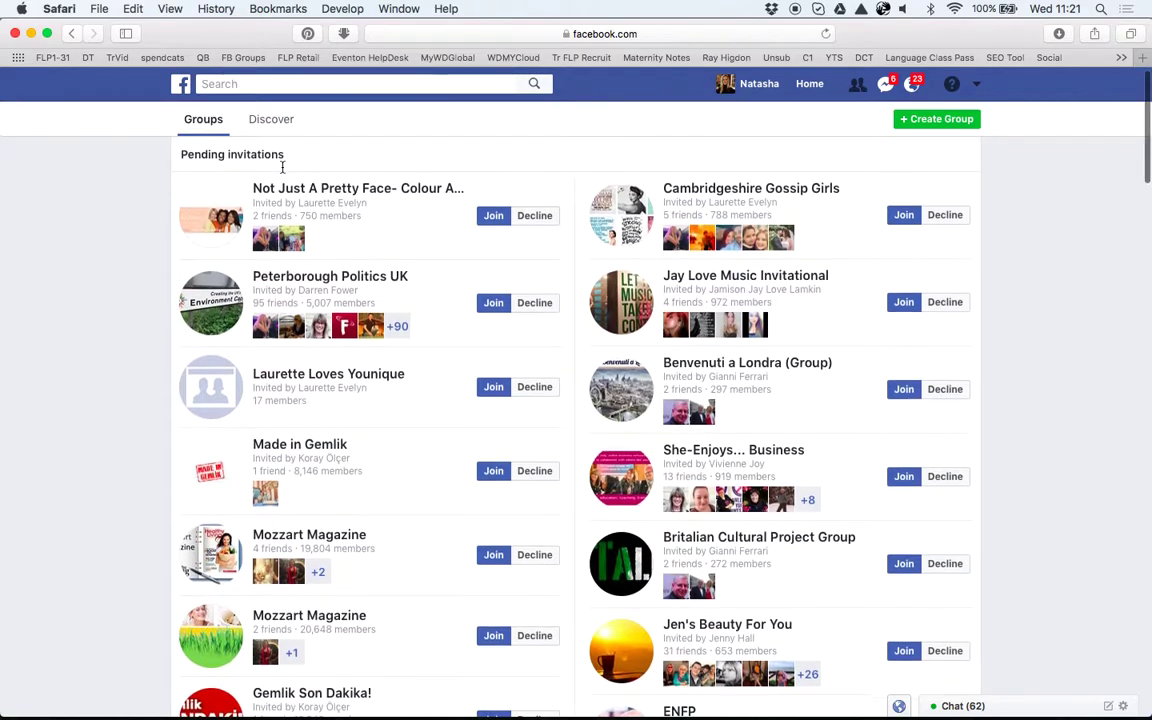
pyautogui.scroll(-15, 283, 172)
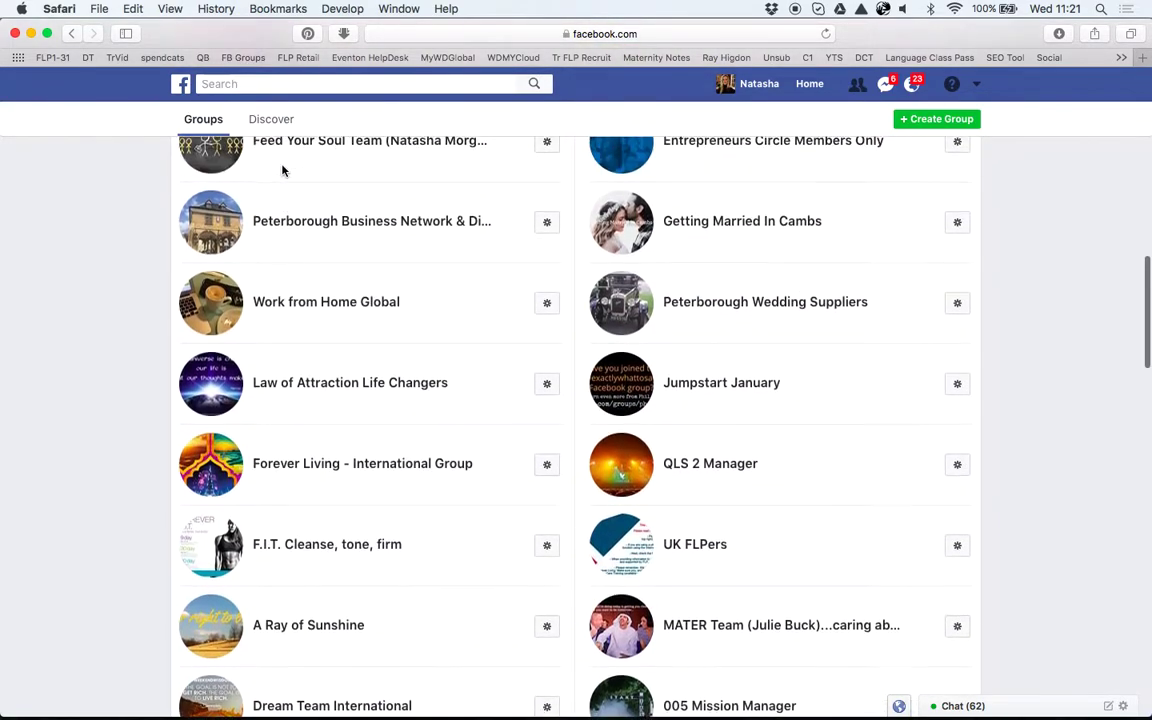
pyautogui.scroll(-10, 334, 270)
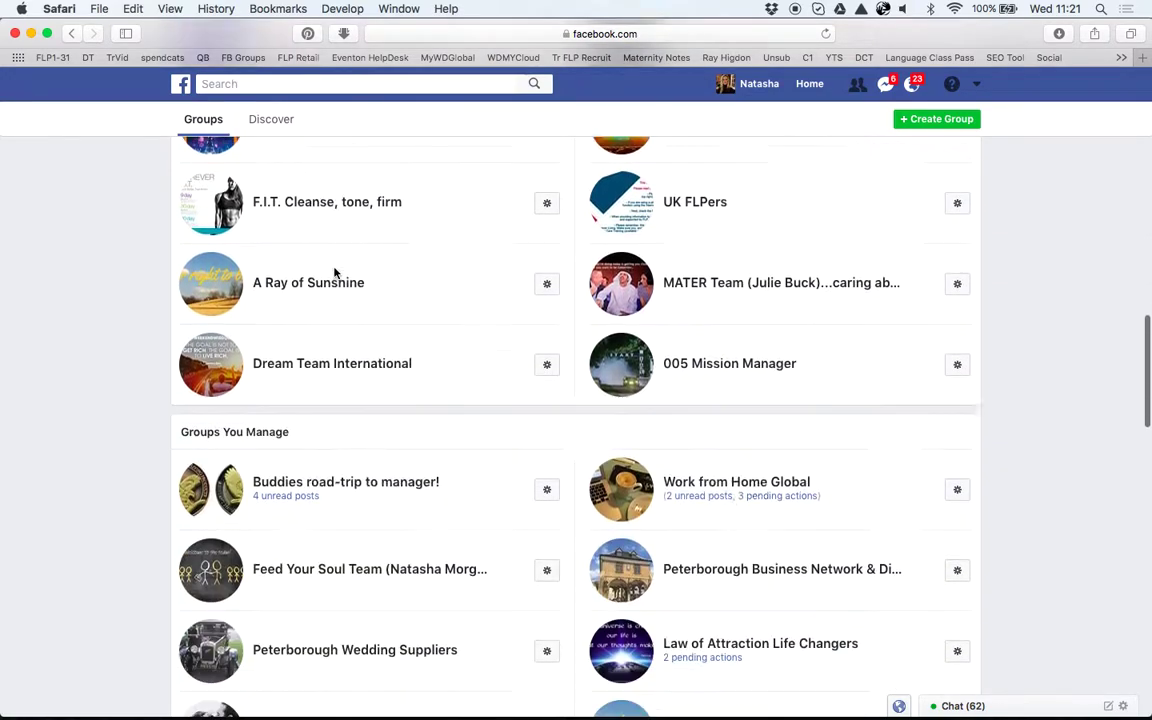
pyautogui.scroll(-5, 334, 270)
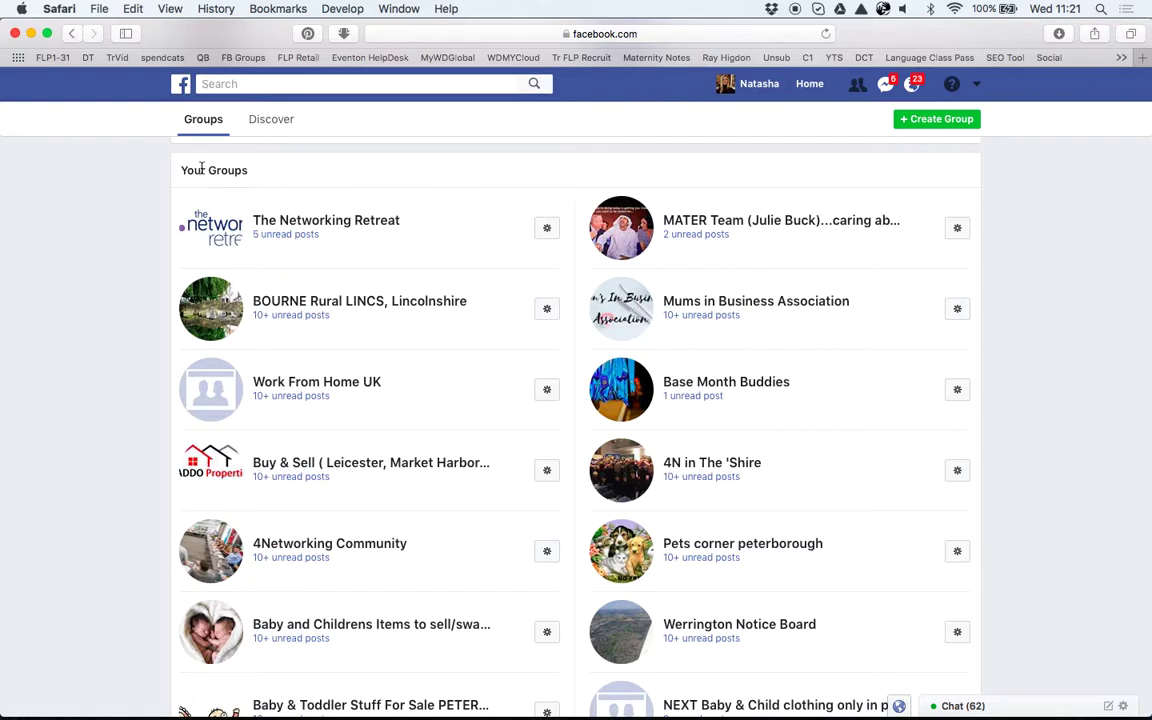
pyautogui.scroll(-15, 201, 168)
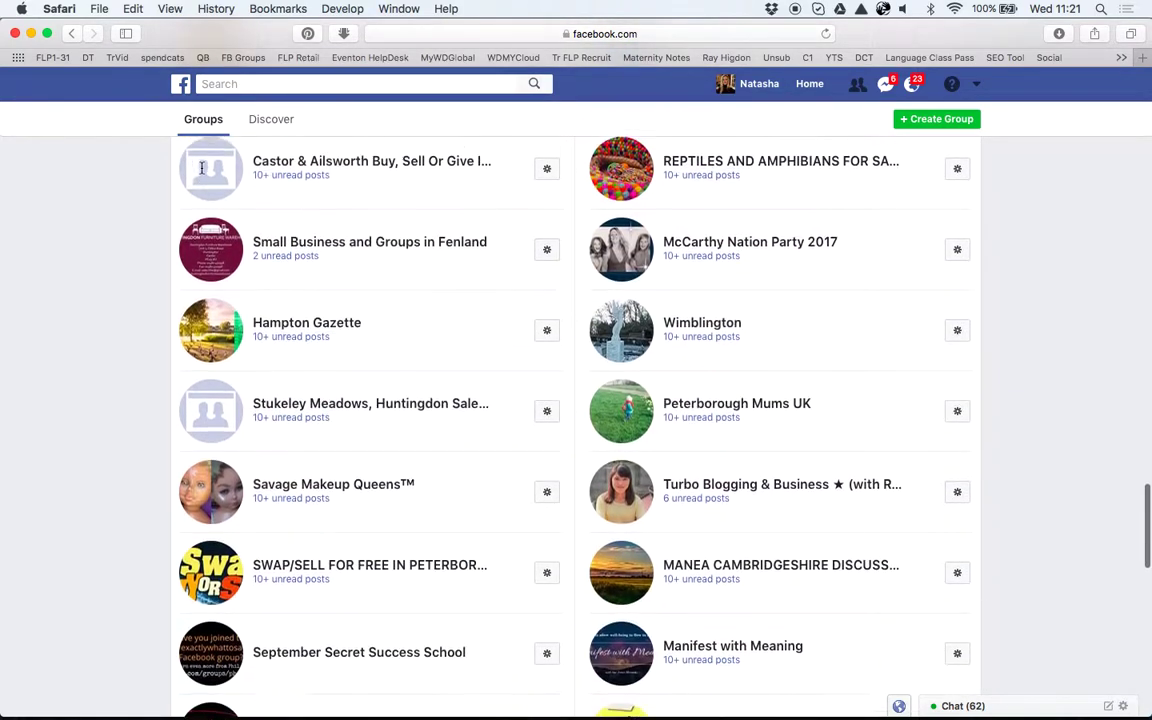
pyautogui.scroll(-15, 201, 168)
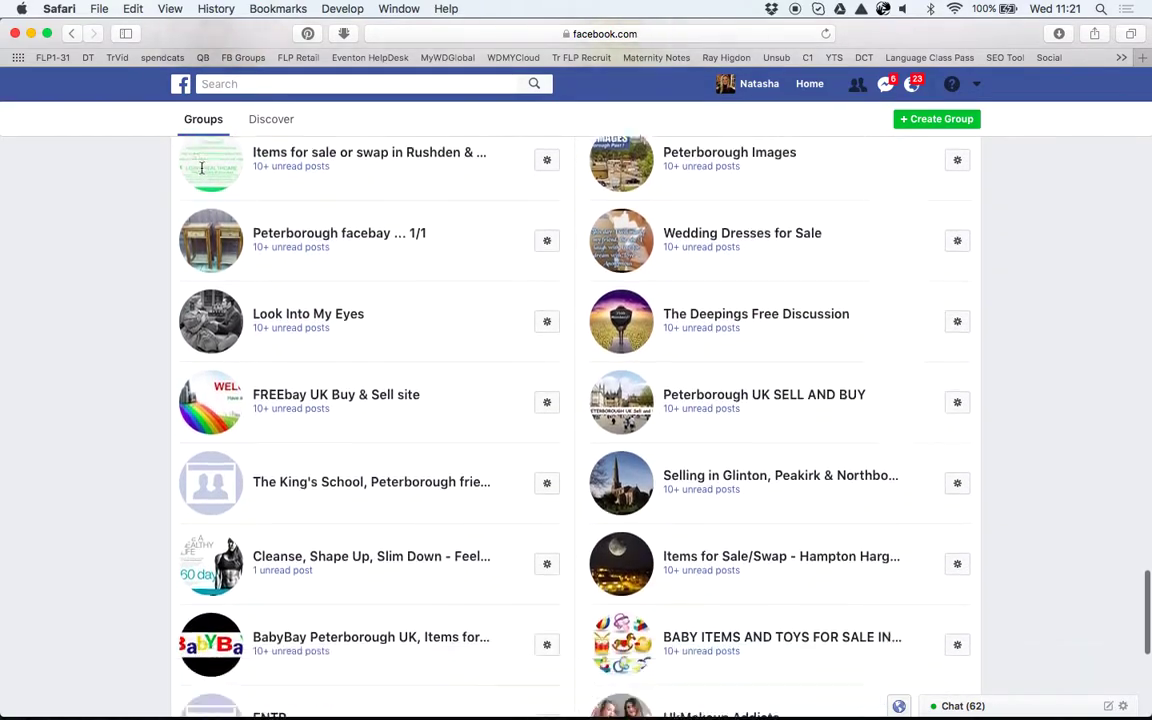
pyautogui.scroll(-10, 201, 168)
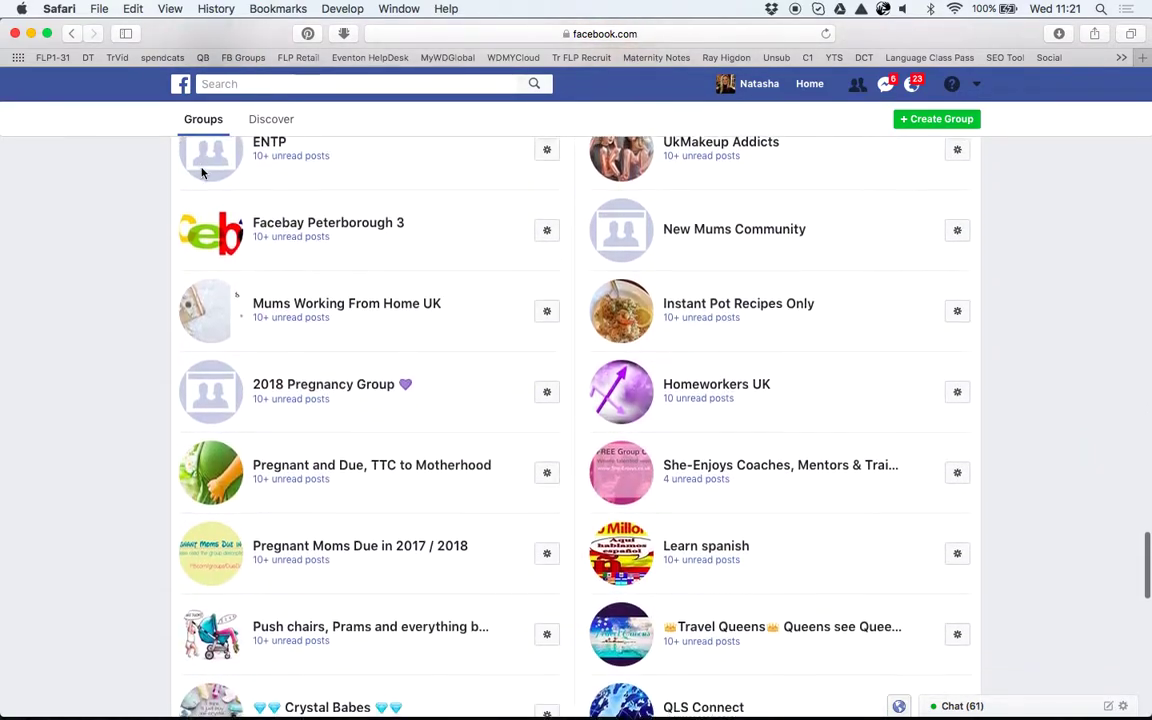
pyautogui.scroll(-8, 201, 172)
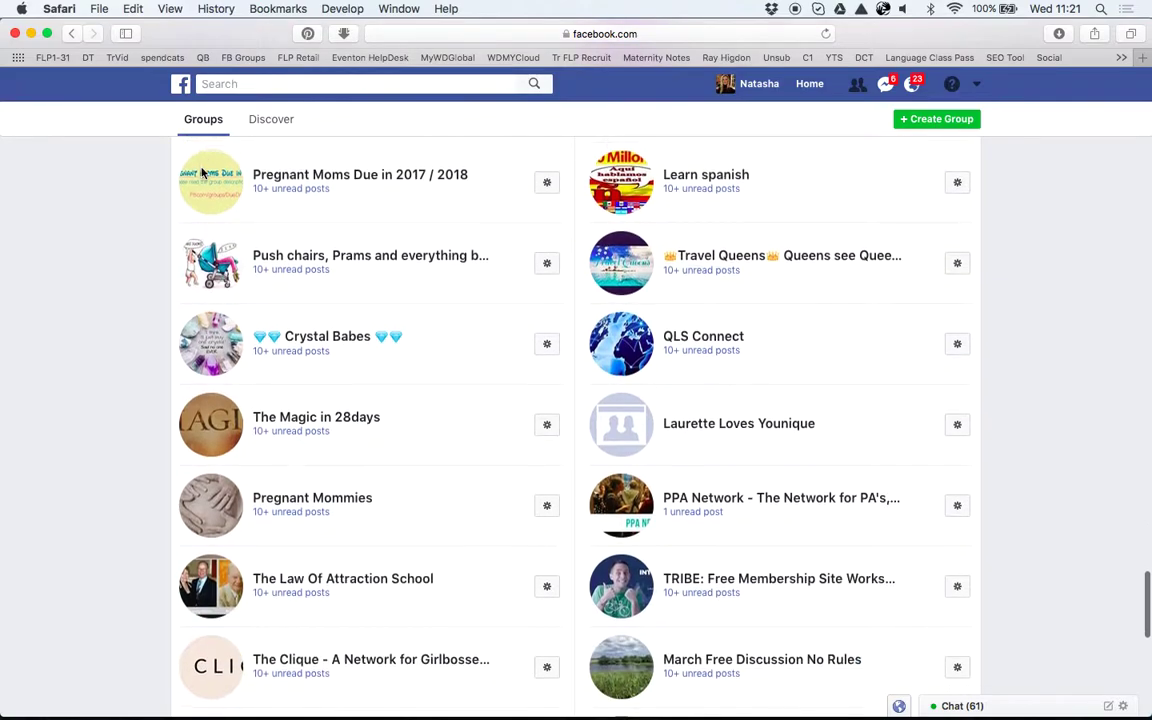
pyautogui.scroll(-3, 201, 172)
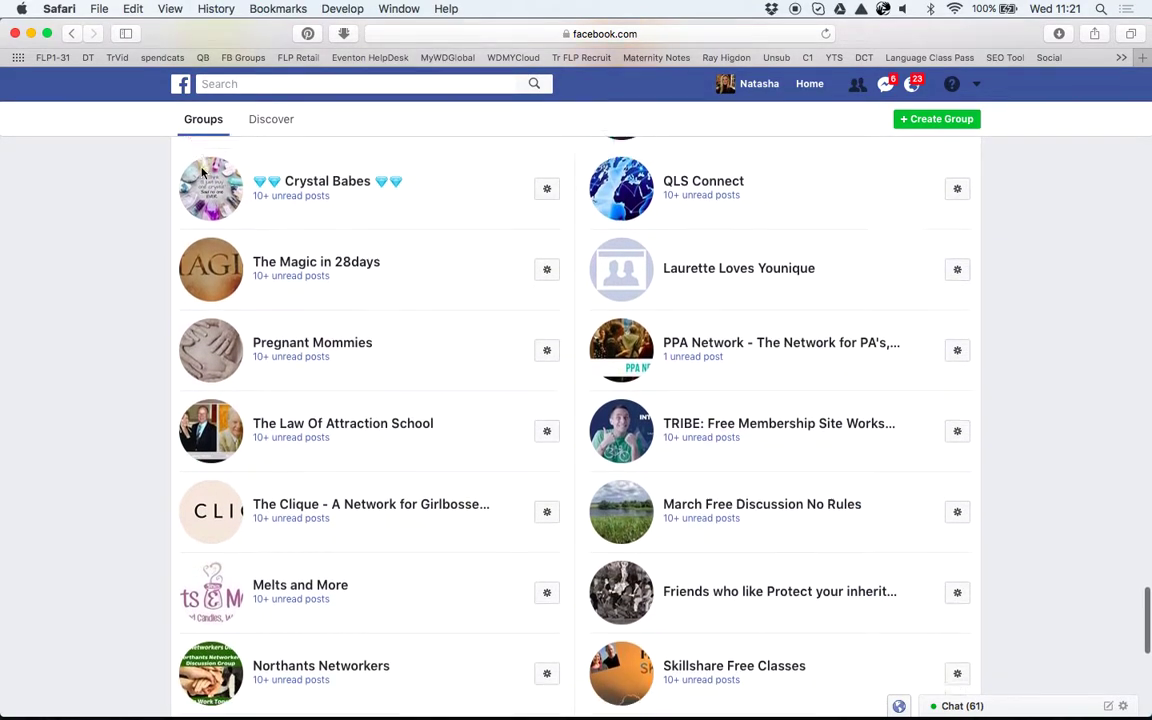
pyautogui.scroll(-8, 201, 172)
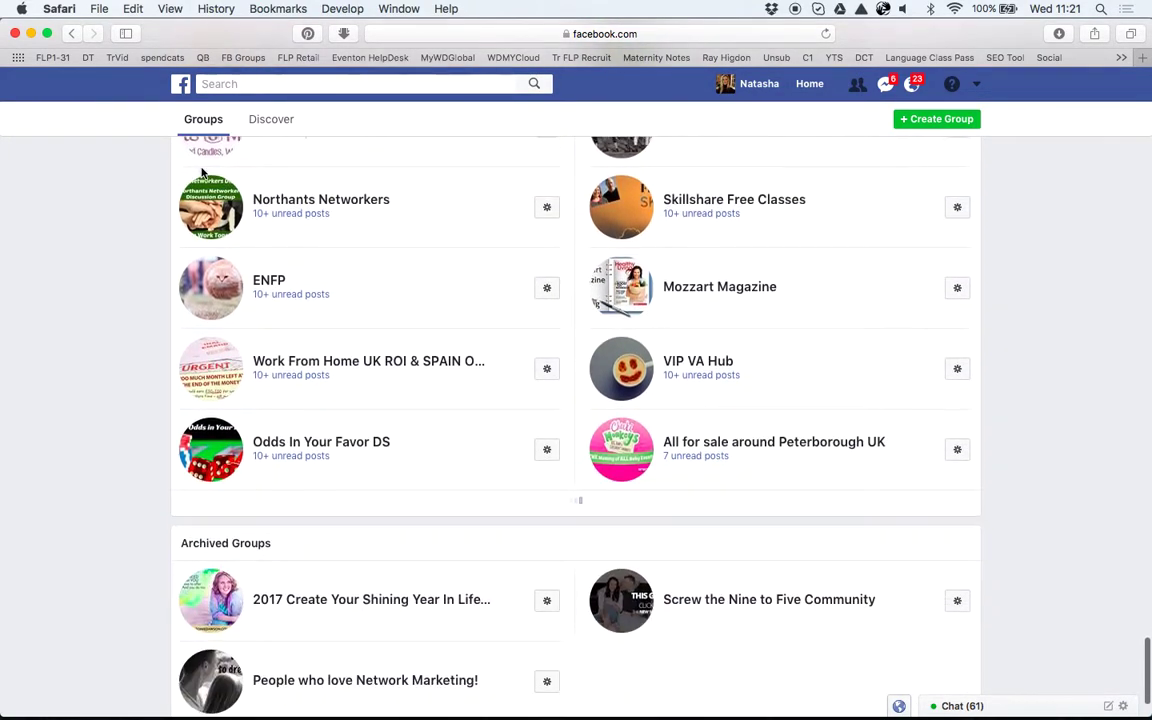
pyautogui.scroll(-4, 201, 172)
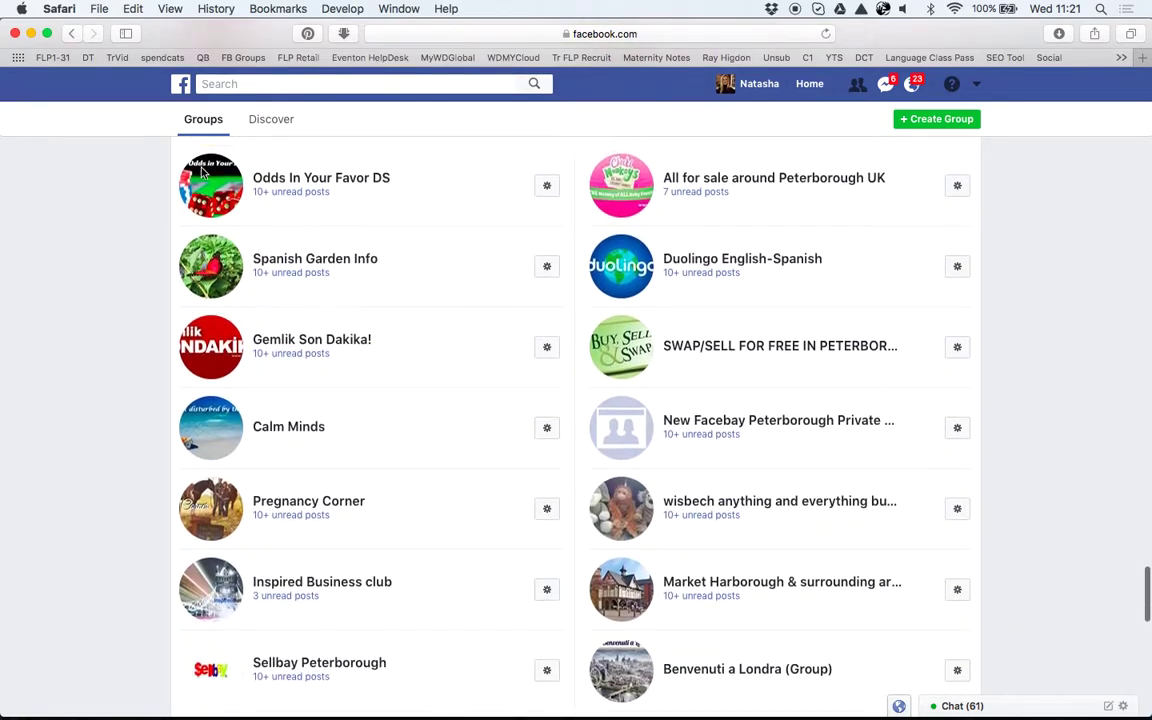
pyautogui.scroll(-7, 201, 172)
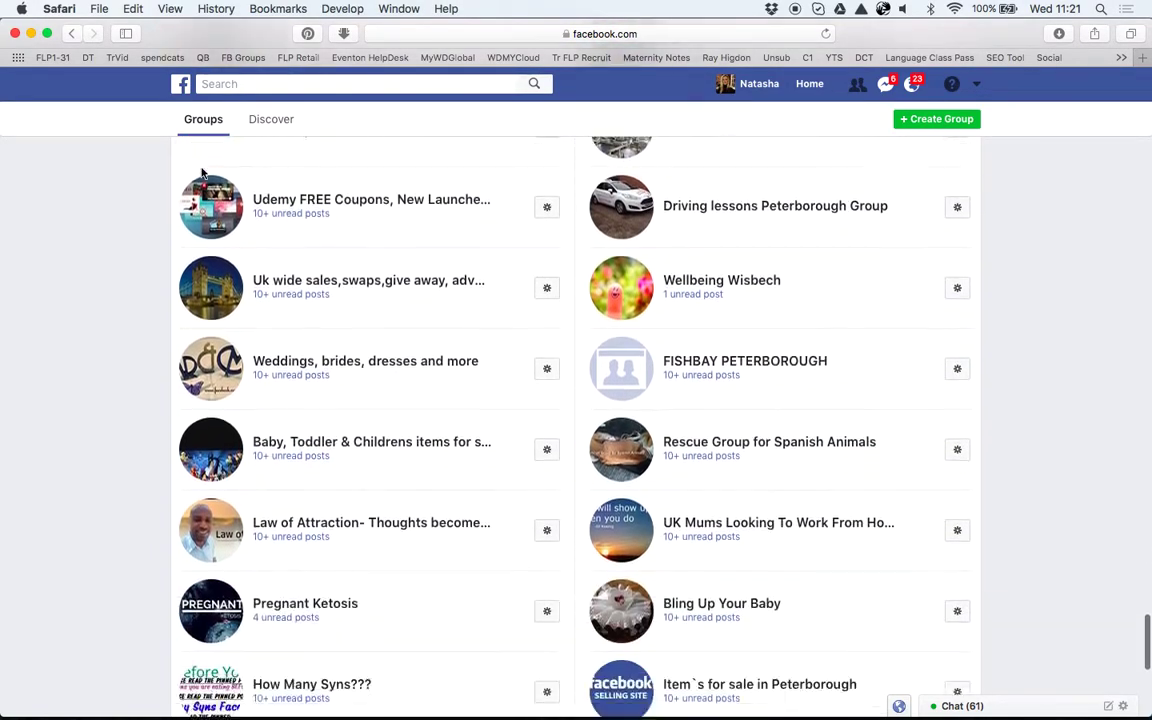
pyautogui.scroll(-7, 201, 172)
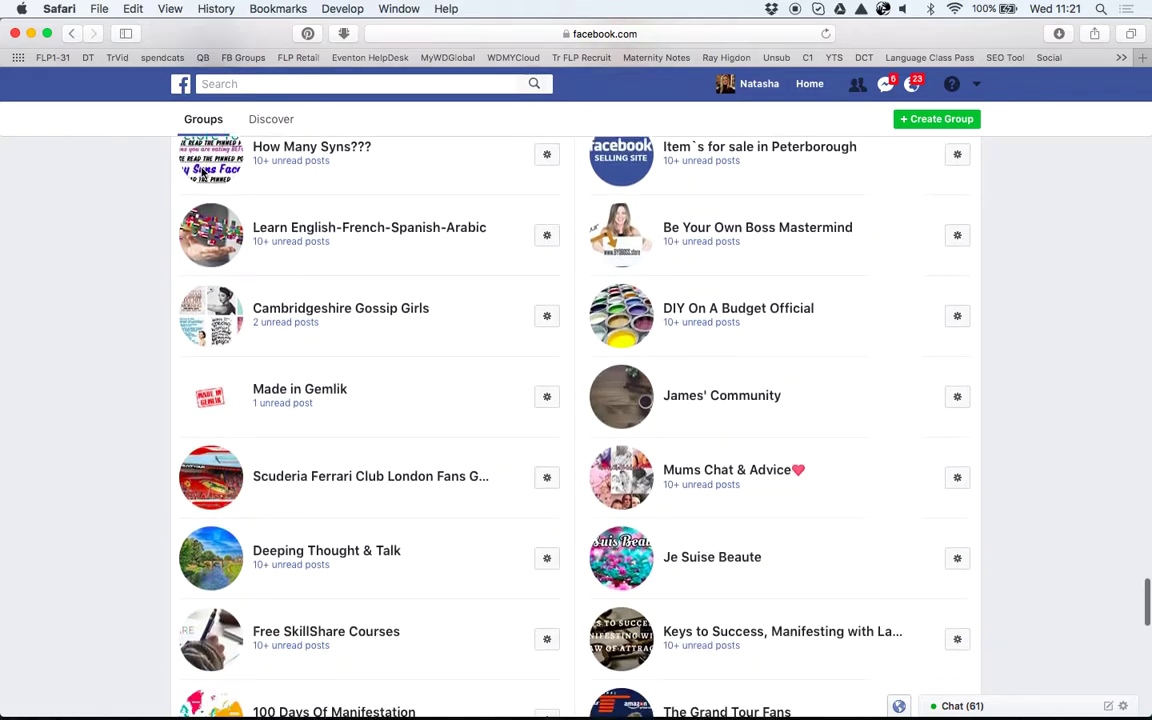
pyautogui.scroll(-5, 201, 172)
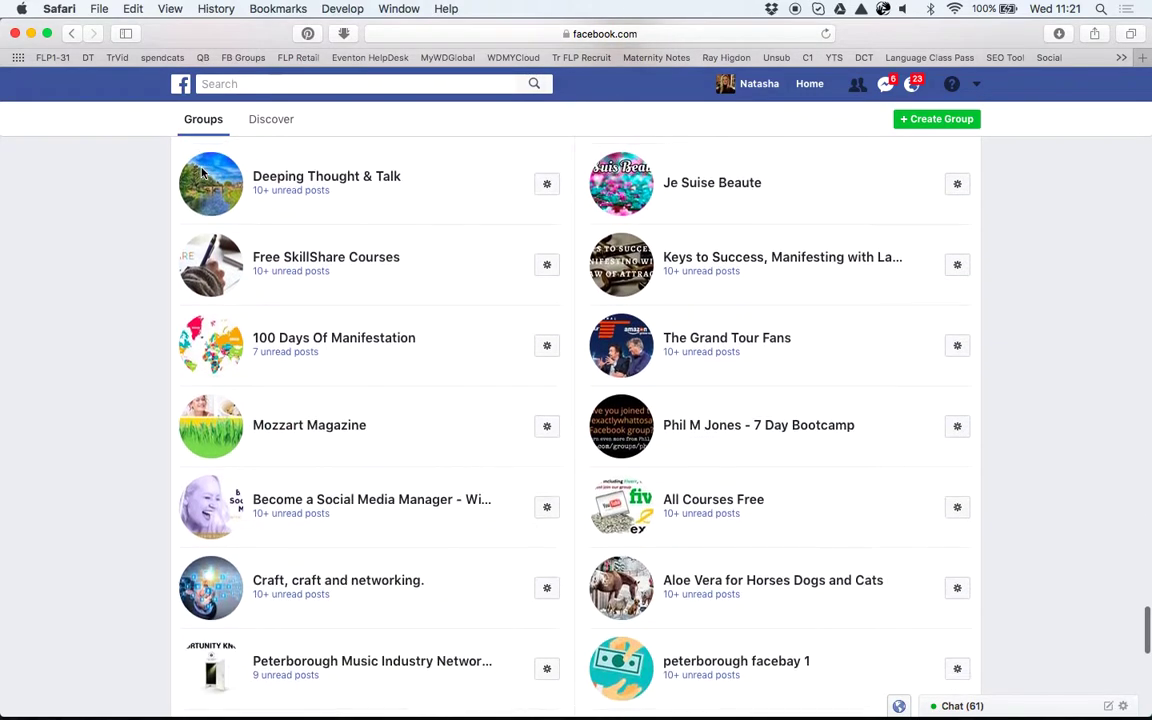
pyautogui.scroll(-4, 201, 172)
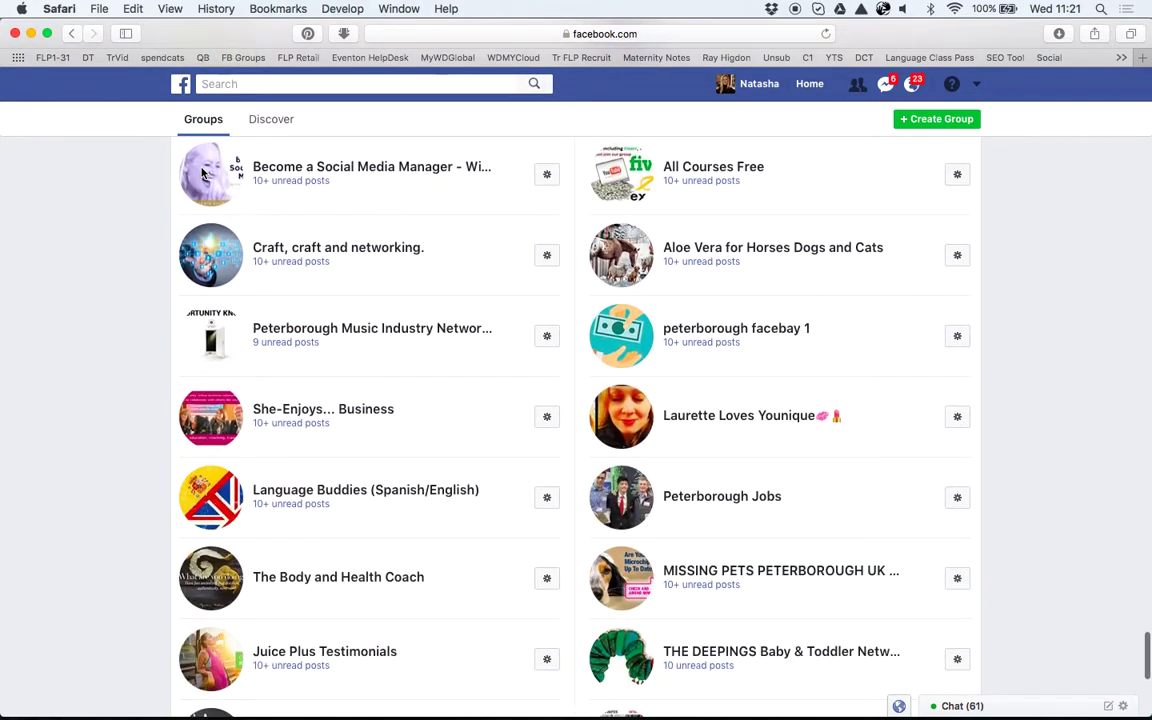
pyautogui.scroll(-4, 201, 172)
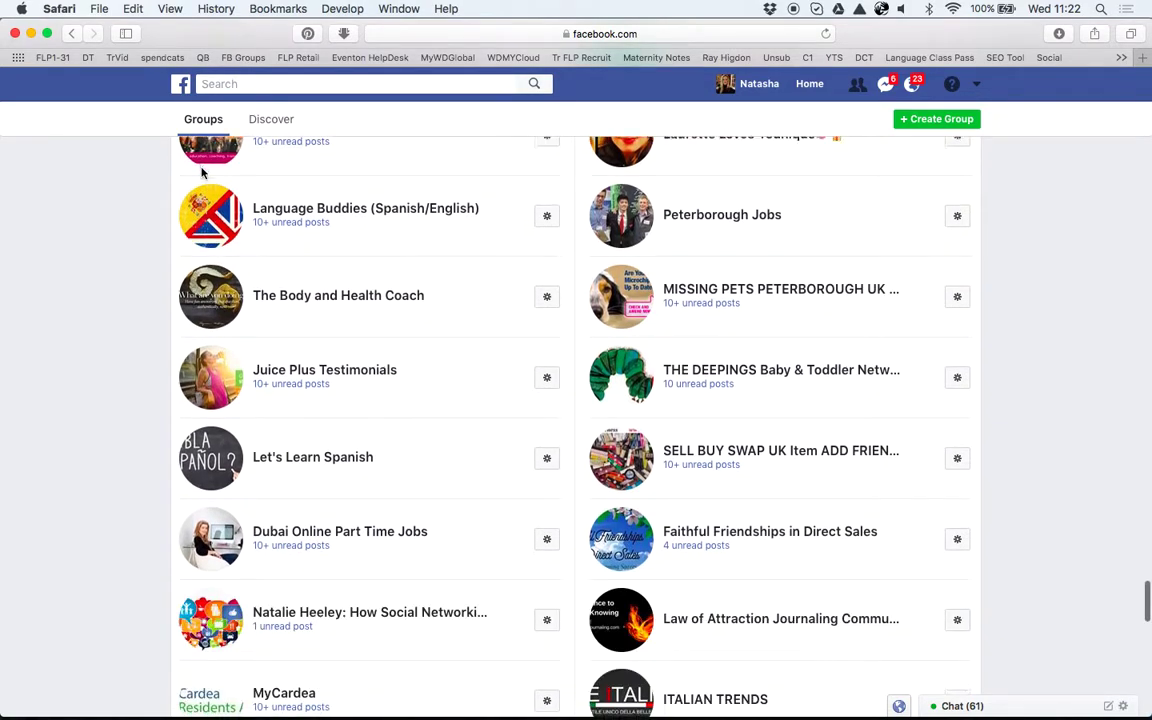
pyautogui.scroll(-5, 201, 172)
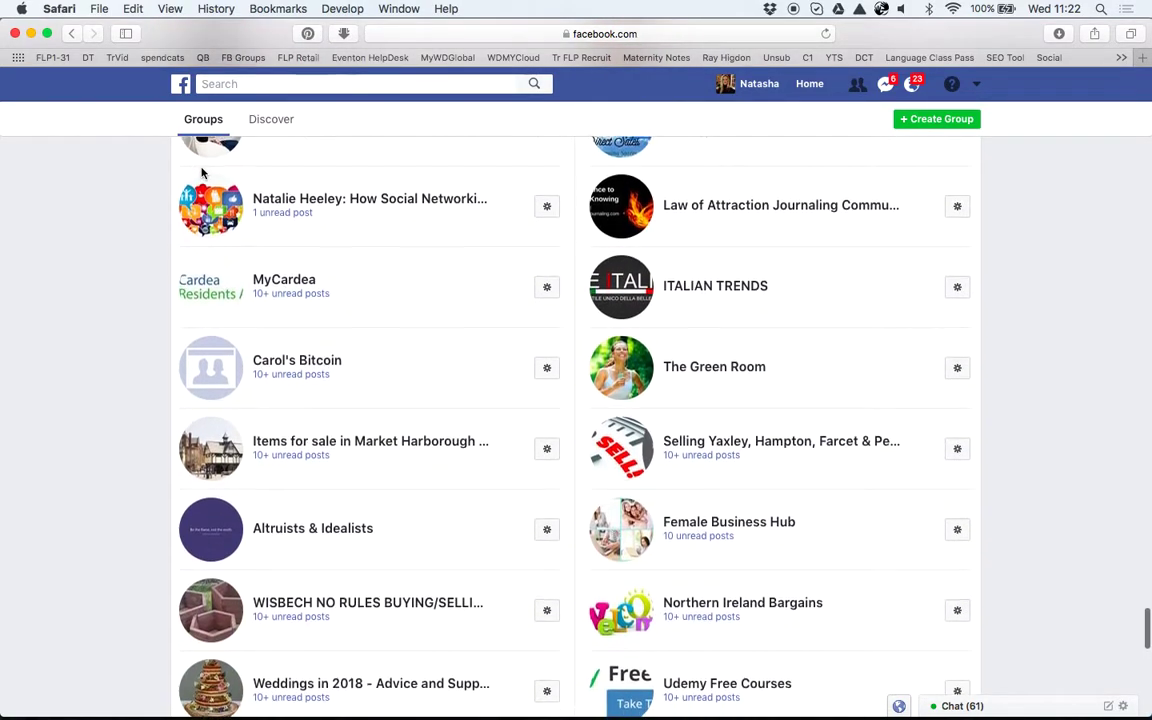
pyautogui.scroll(-4, 201, 172)
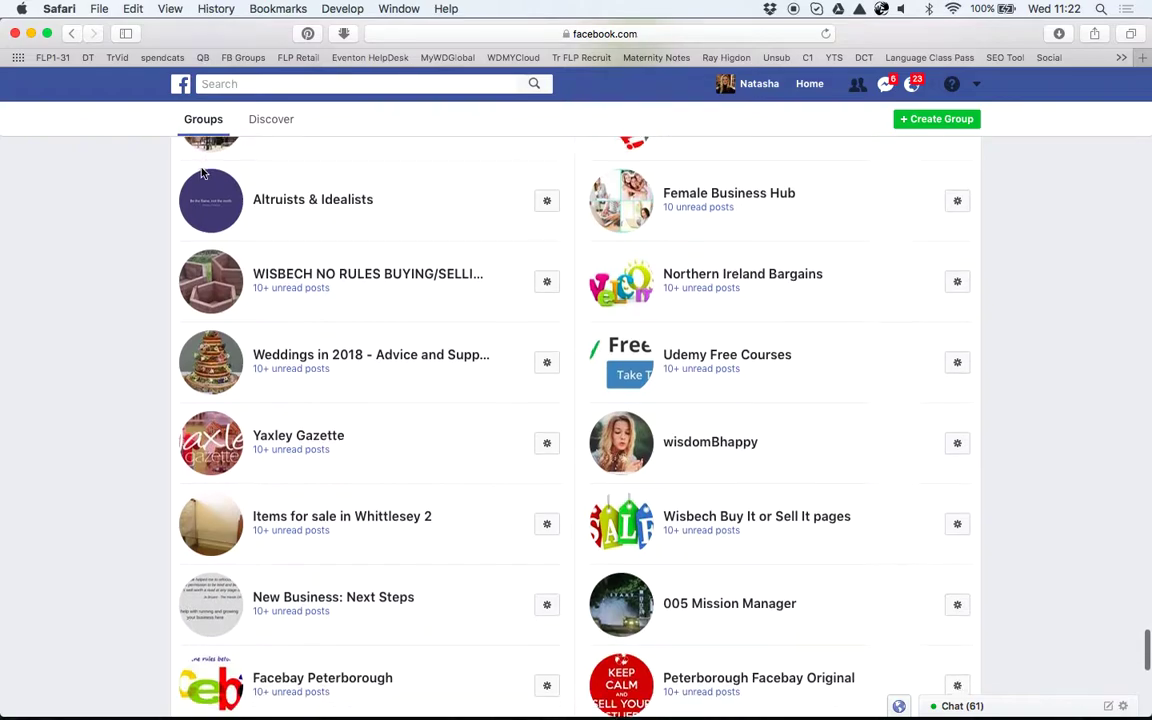
pyautogui.scroll(-4, 201, 172)
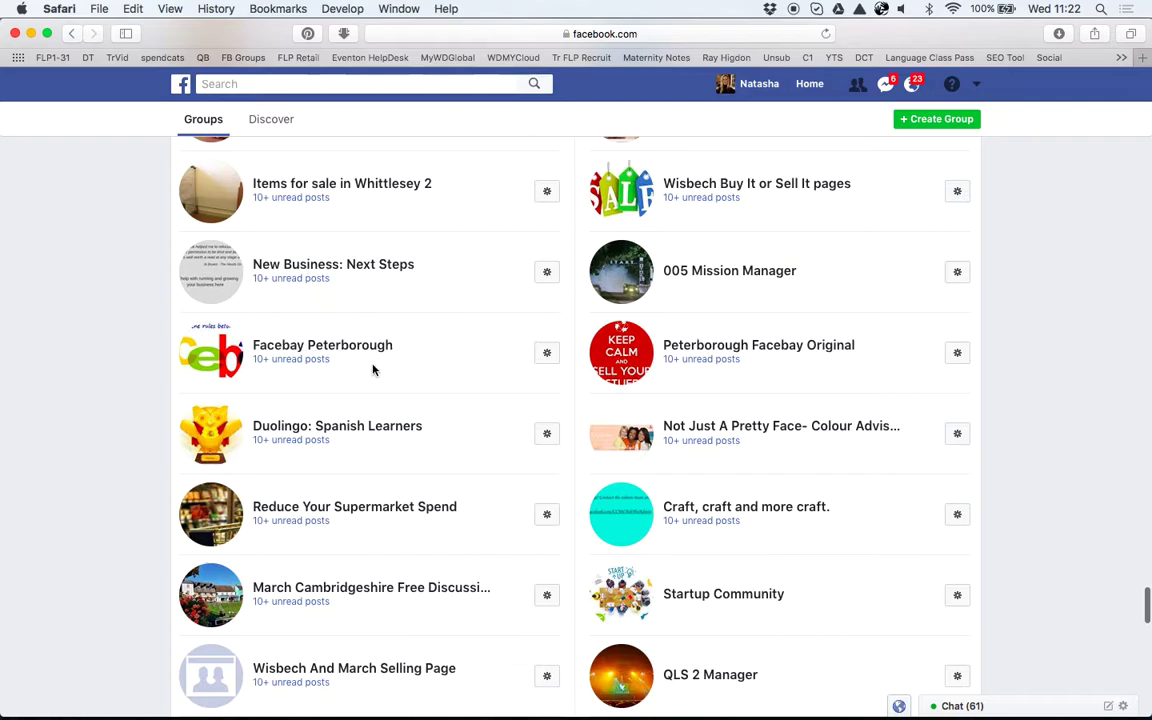
# - Scroll down to Archived Groups and the footer links, then bring up printing with Cmd+P
pyautogui.scroll(2, 310, 476)
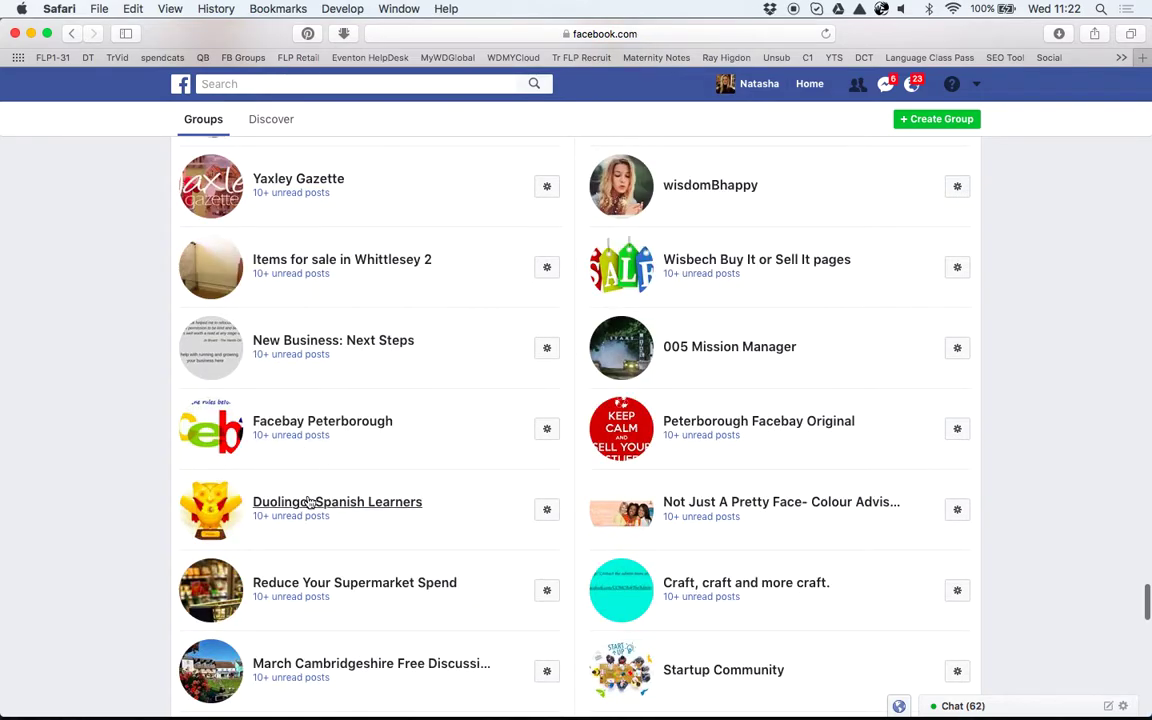
pyautogui.scroll(-5, 317, 503)
pyautogui.scroll(-6, 317, 503)
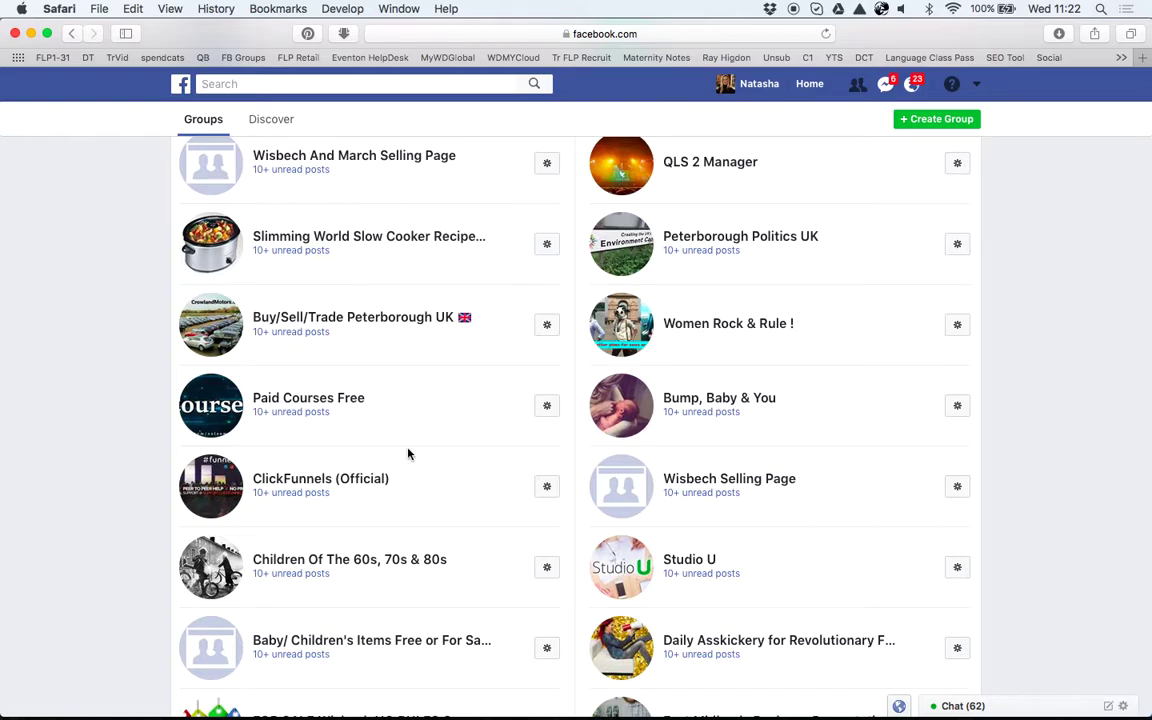
pyautogui.scroll(-12, 406, 455)
pyautogui.scroll(-10, 408, 453)
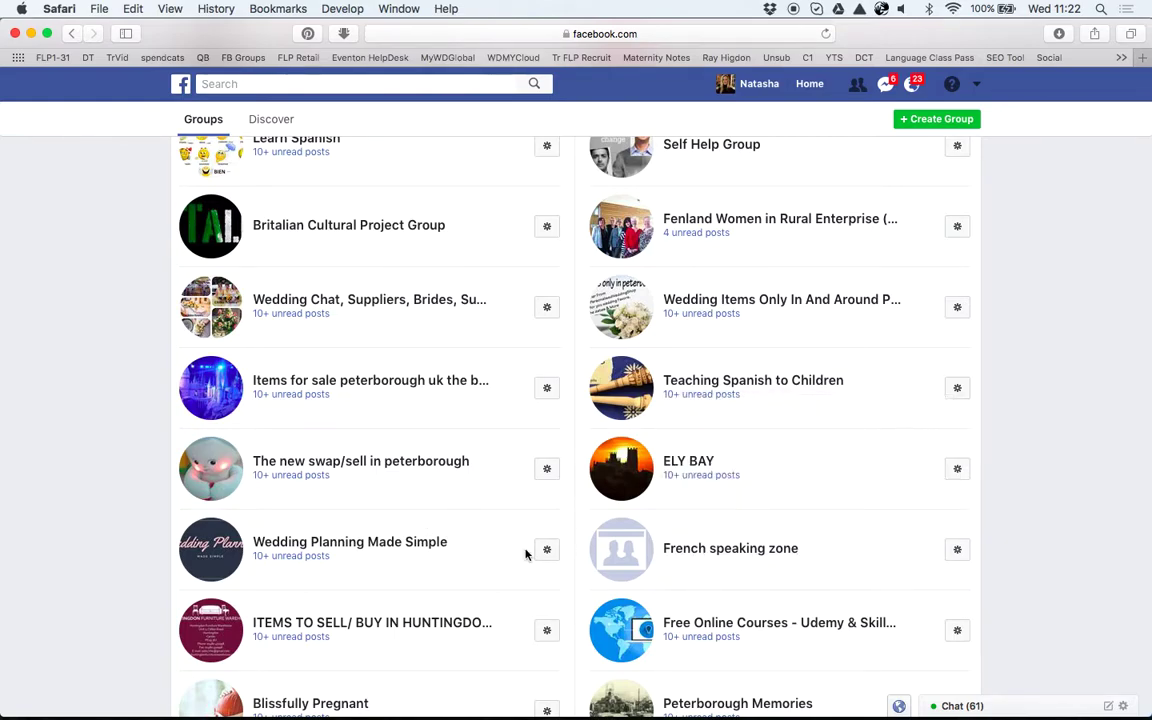
pyautogui.scroll(-5, 526, 554)
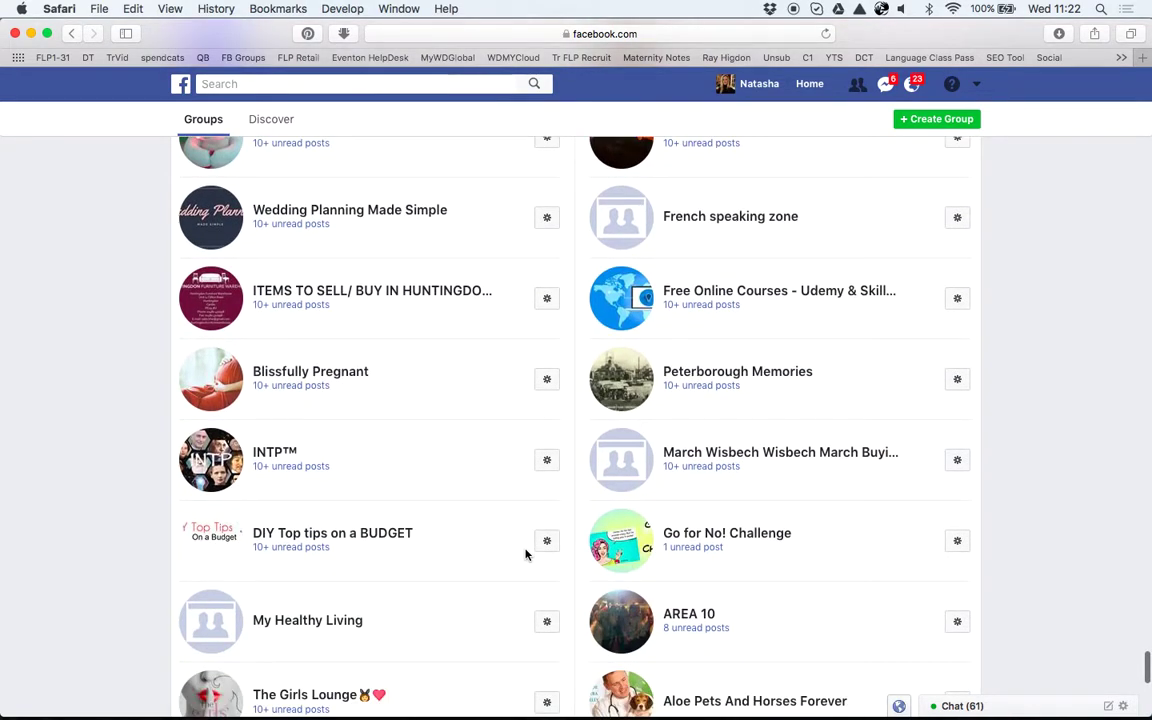
pyautogui.scroll(-3, 526, 554)
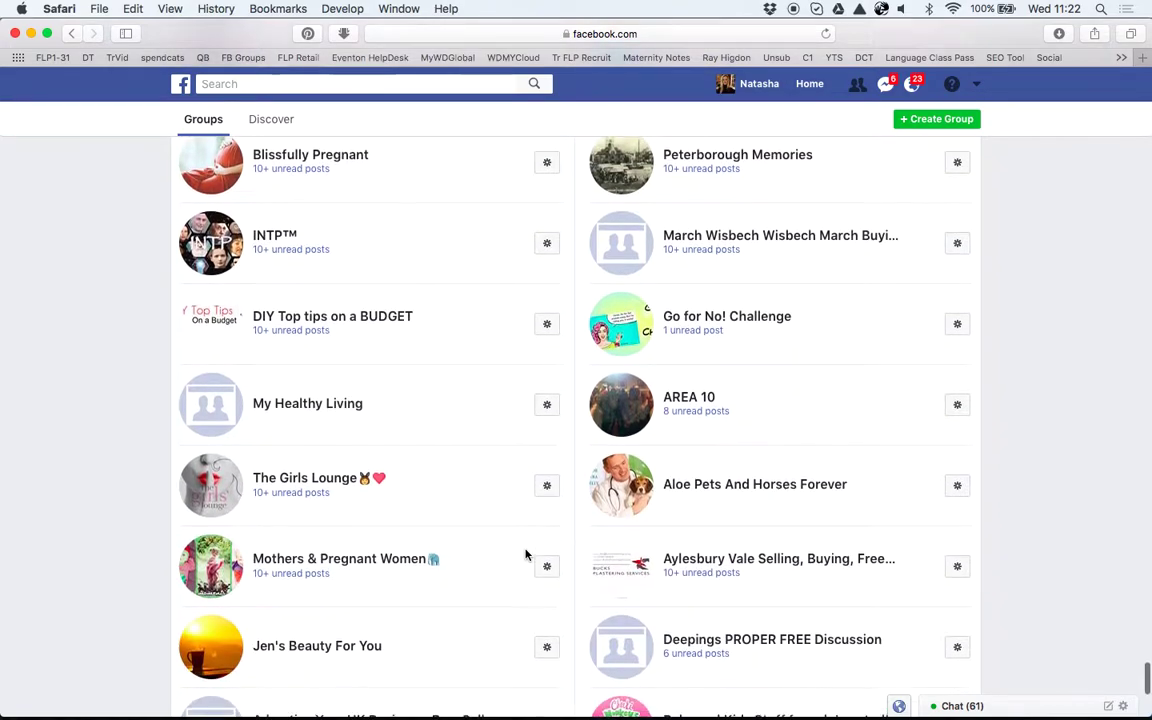
pyautogui.scroll(-8, 526, 554)
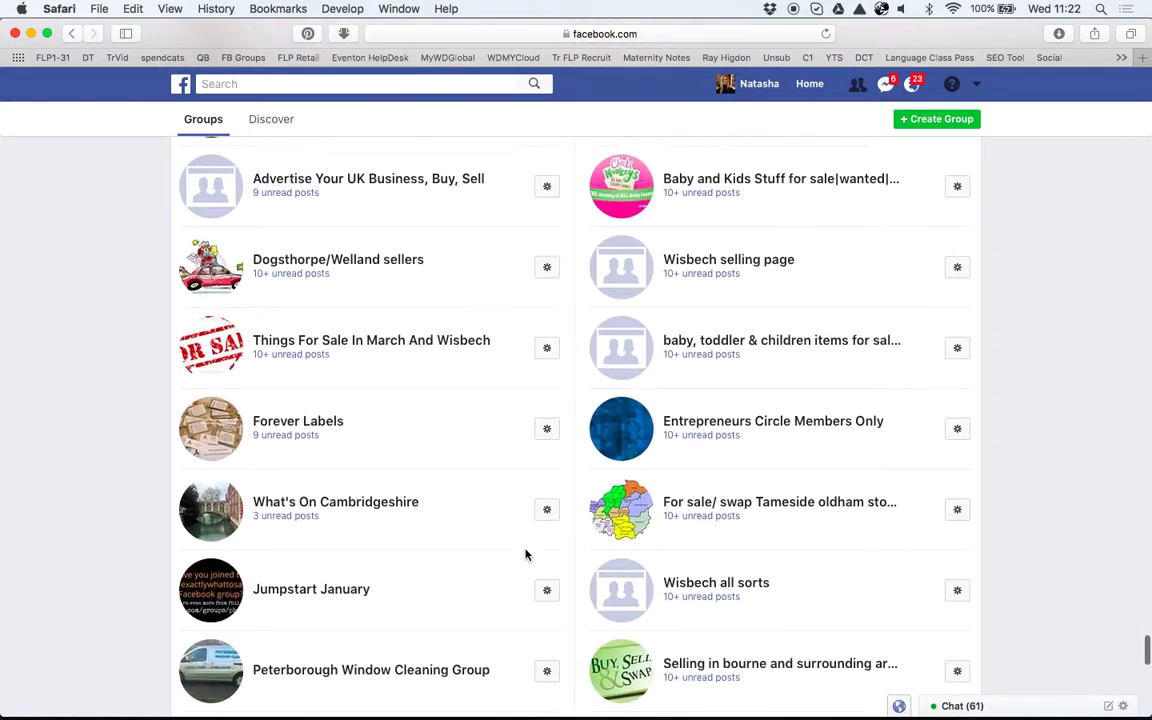
pyautogui.scroll(-1, 526, 554)
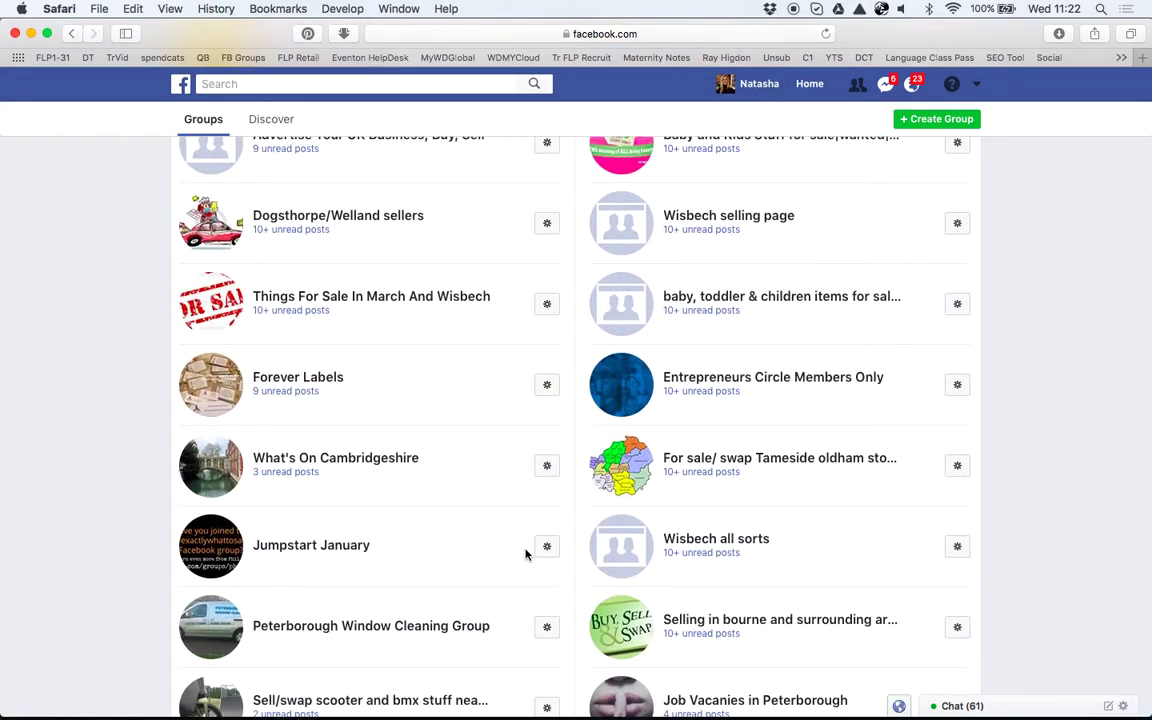
pyautogui.scroll(-3, 526, 554)
pyautogui.scroll(-10, 526, 554)
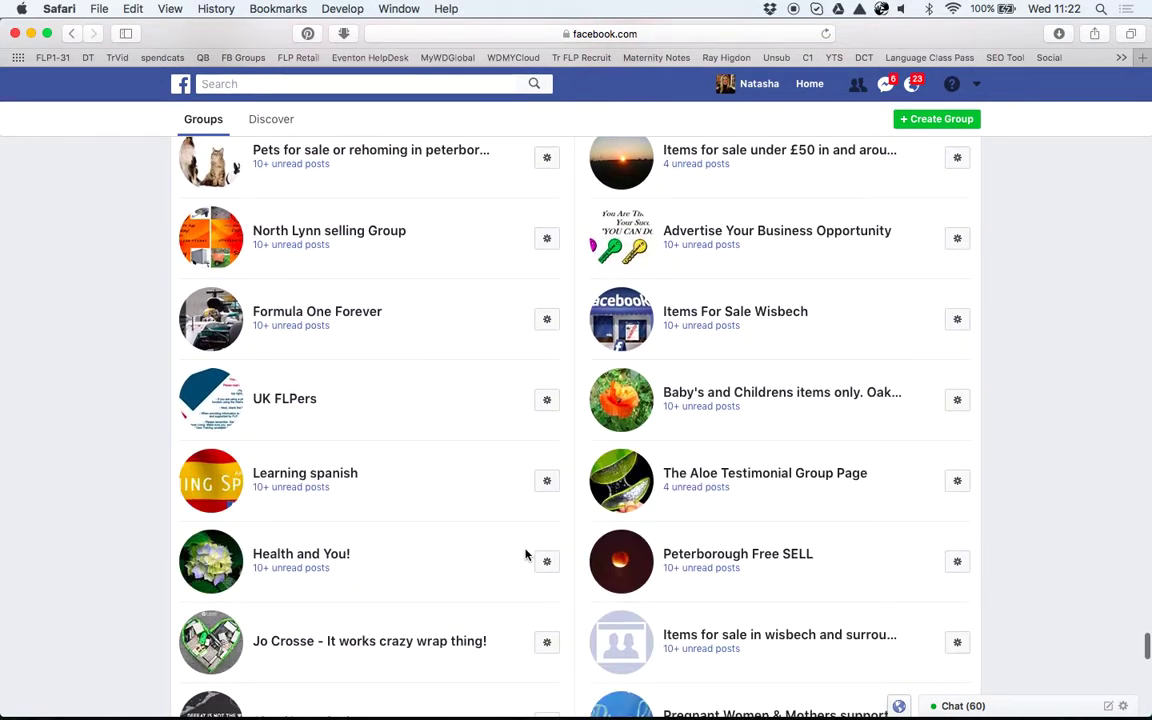
pyautogui.scroll(-6, 526, 554)
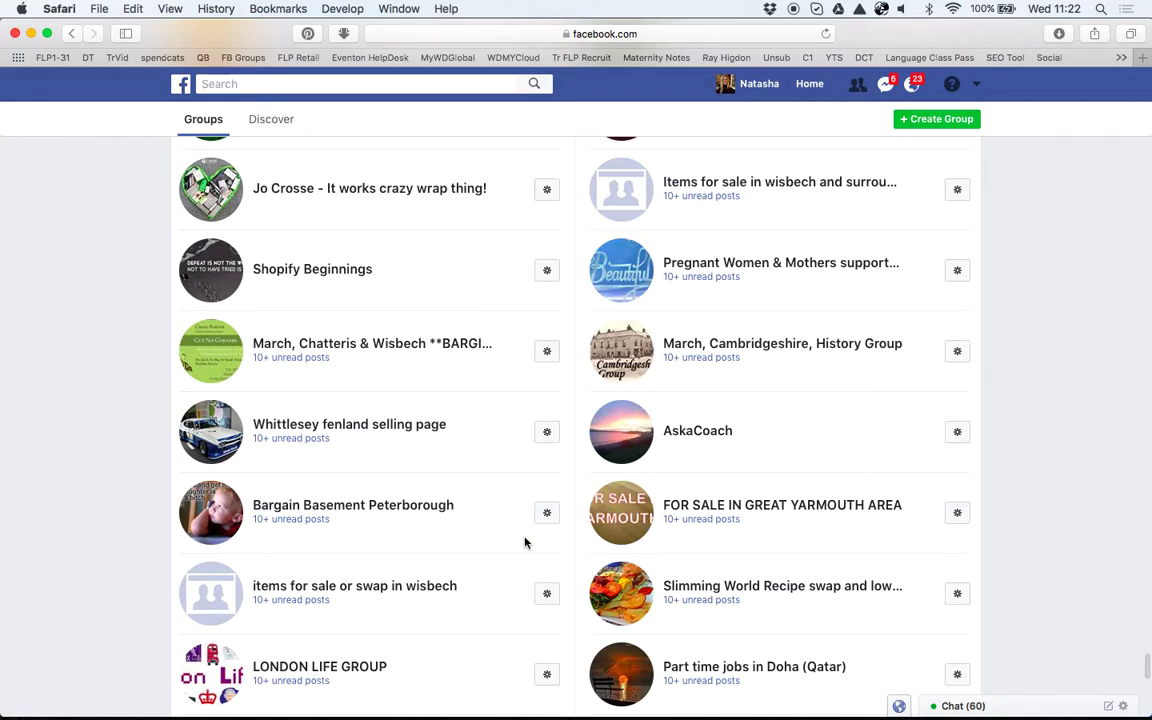
pyautogui.scroll(-10, 526, 543)
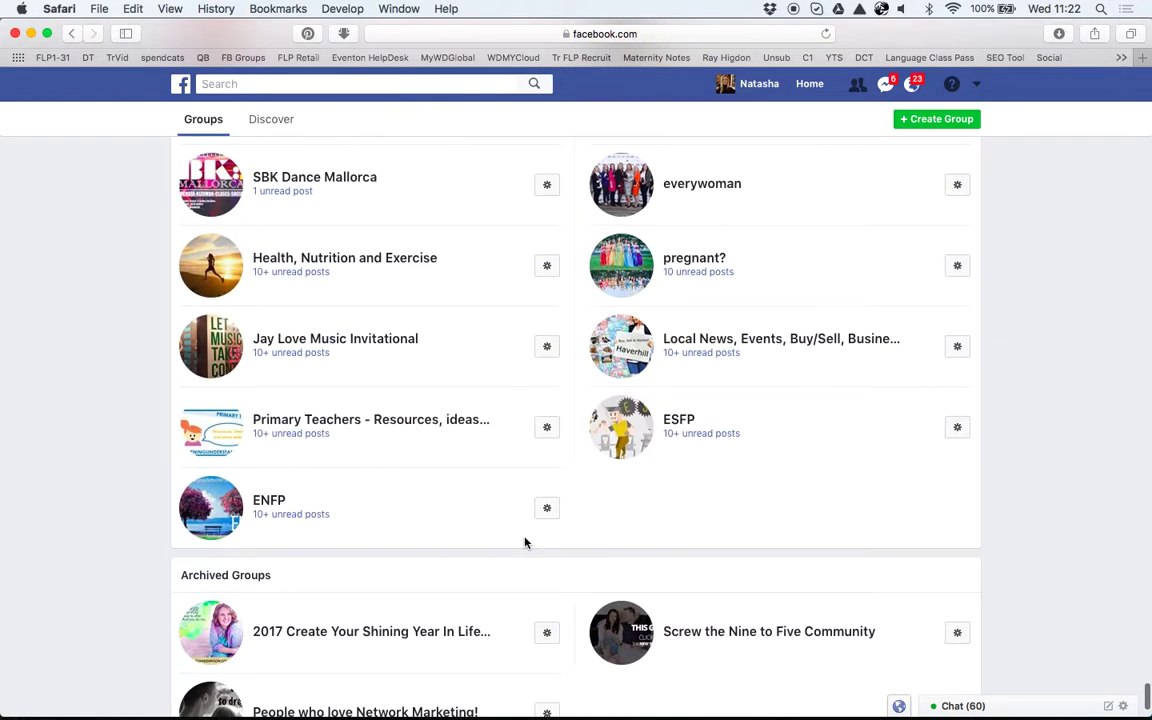
pyautogui.scroll(-2, 525, 543)
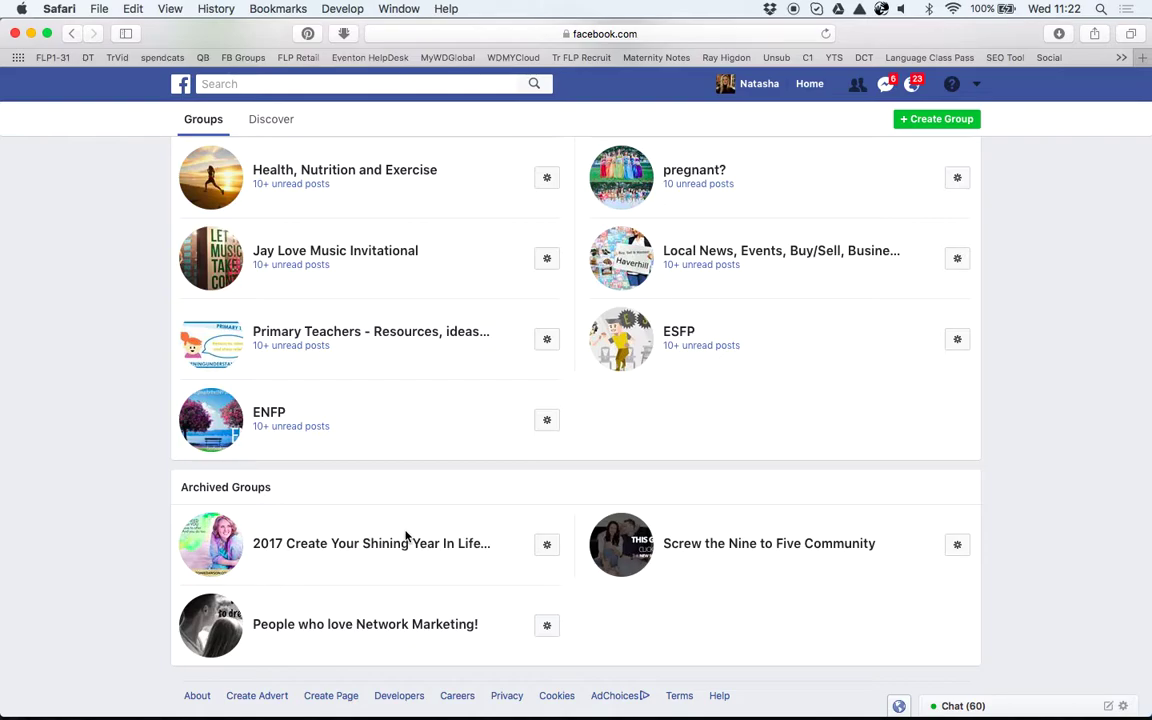
pyautogui.scroll(-1, 405, 537)
pyautogui.press('super+p')
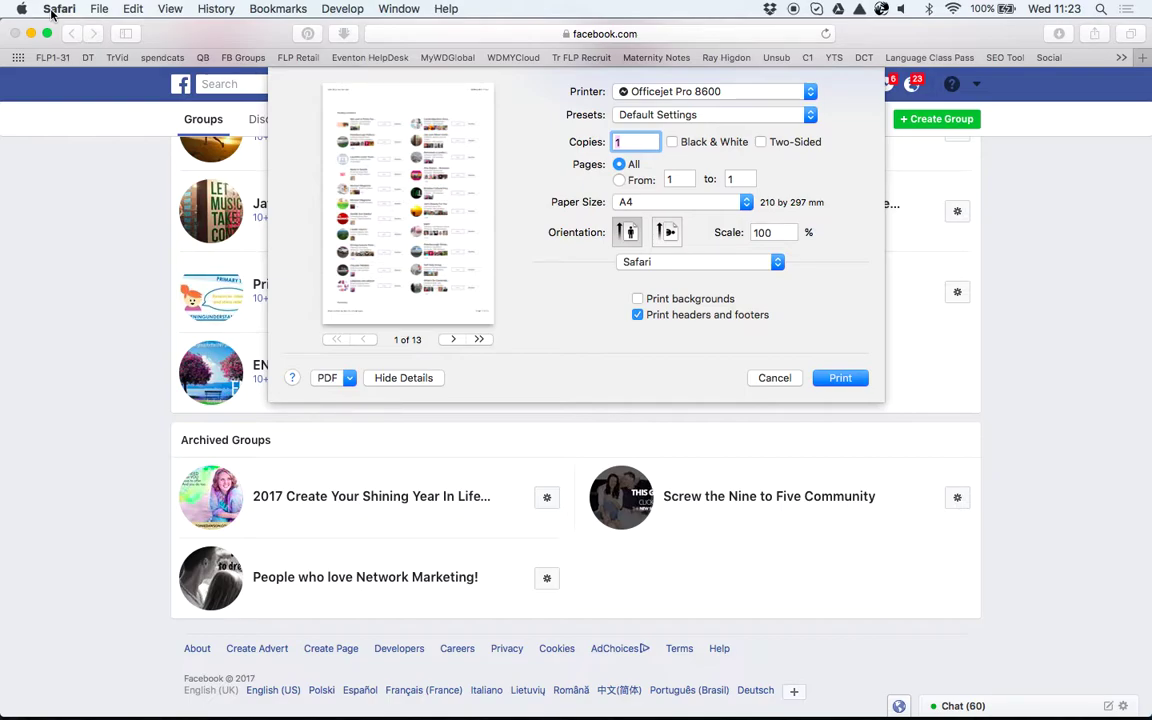
# - Show the PDF save options for the 13-page A4 printout
pyautogui.click(350, 380)
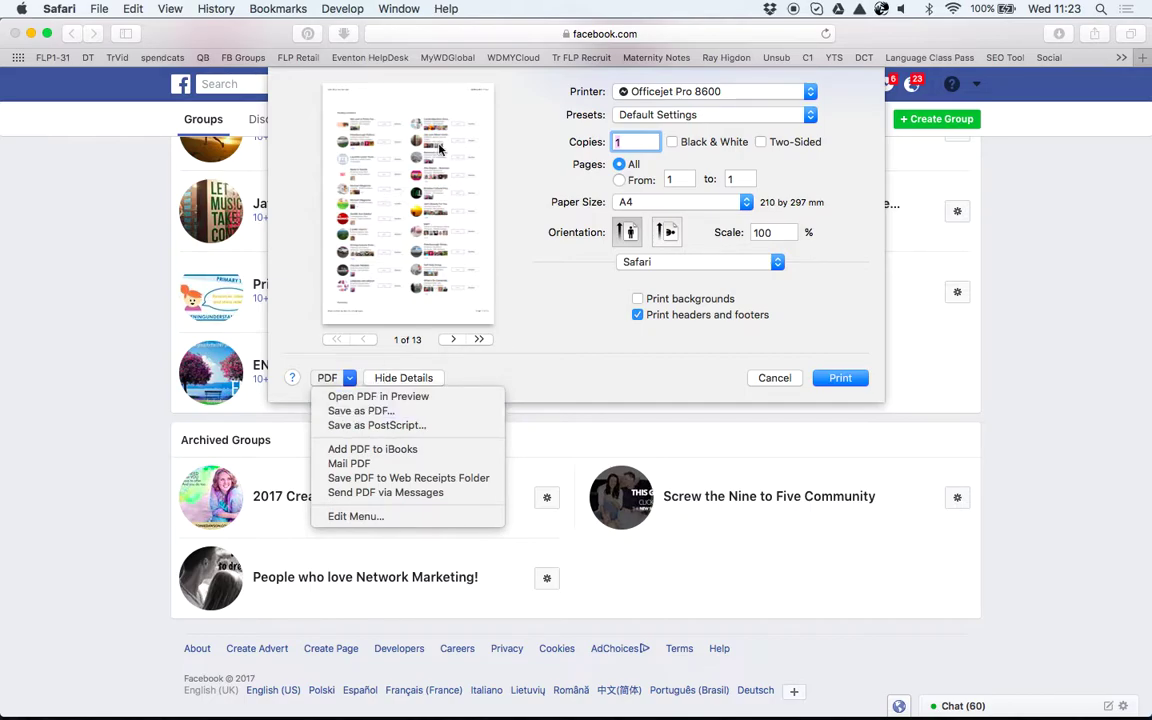
pyautogui.click(450, 342)
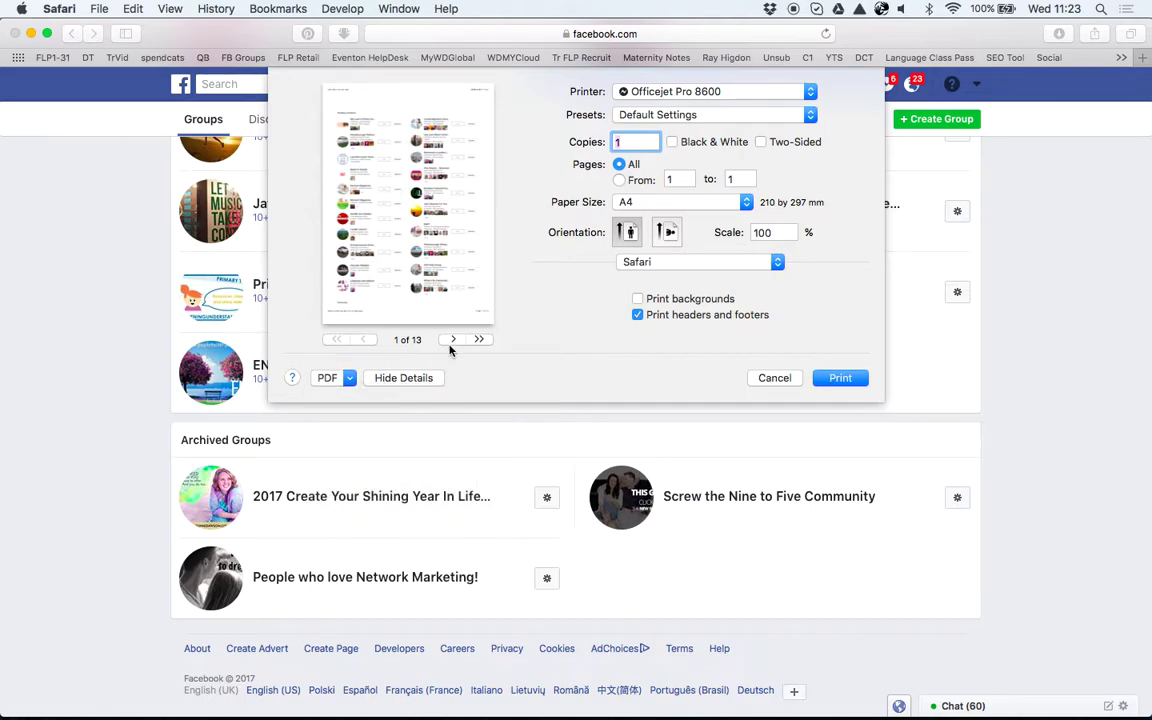
pyautogui.click(452, 339)
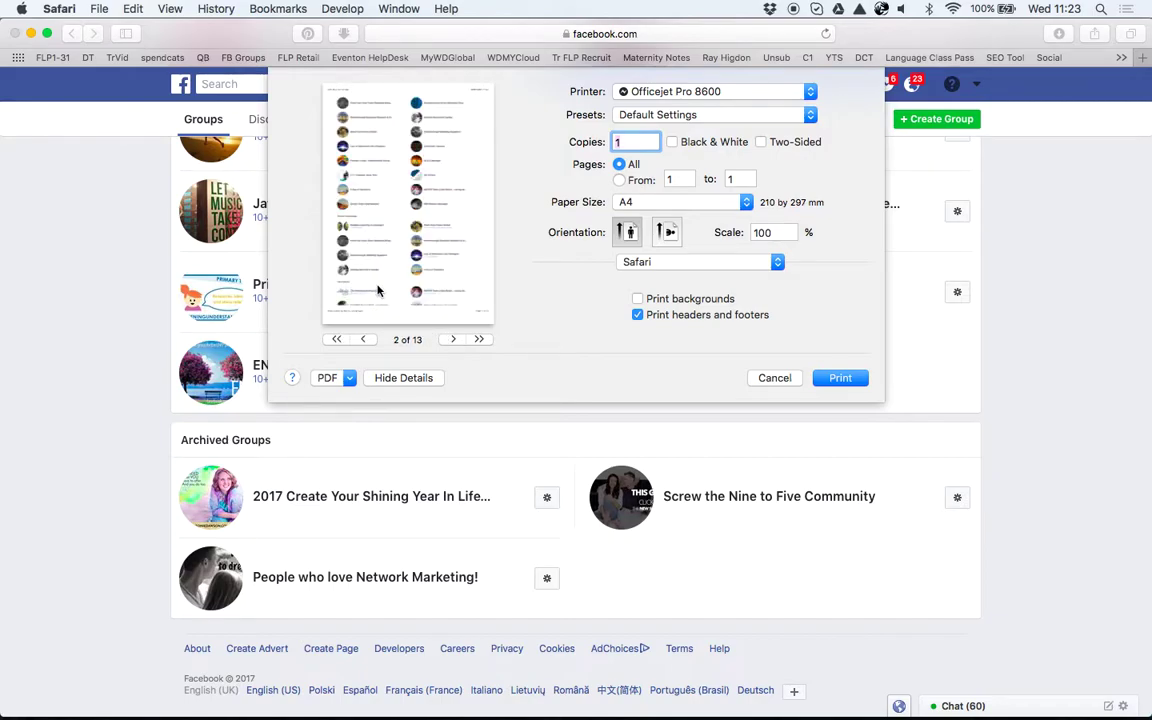
pyautogui.click(449, 339)
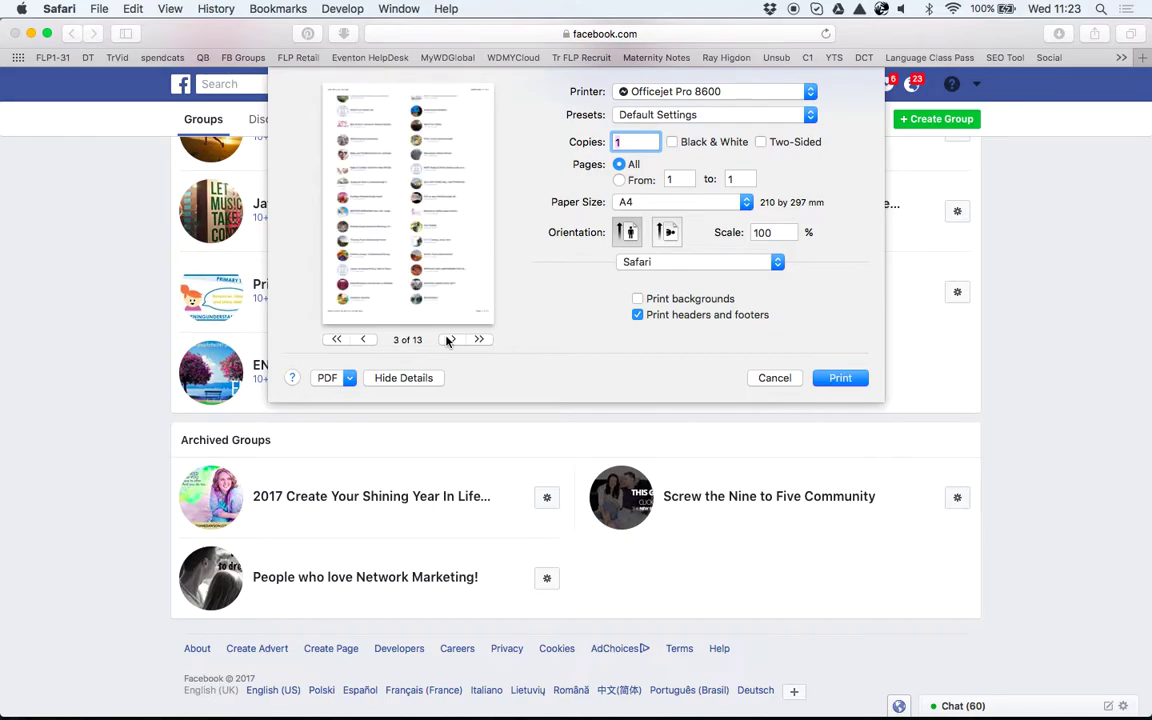
pyautogui.click(449, 340)
pyautogui.click(449, 340)
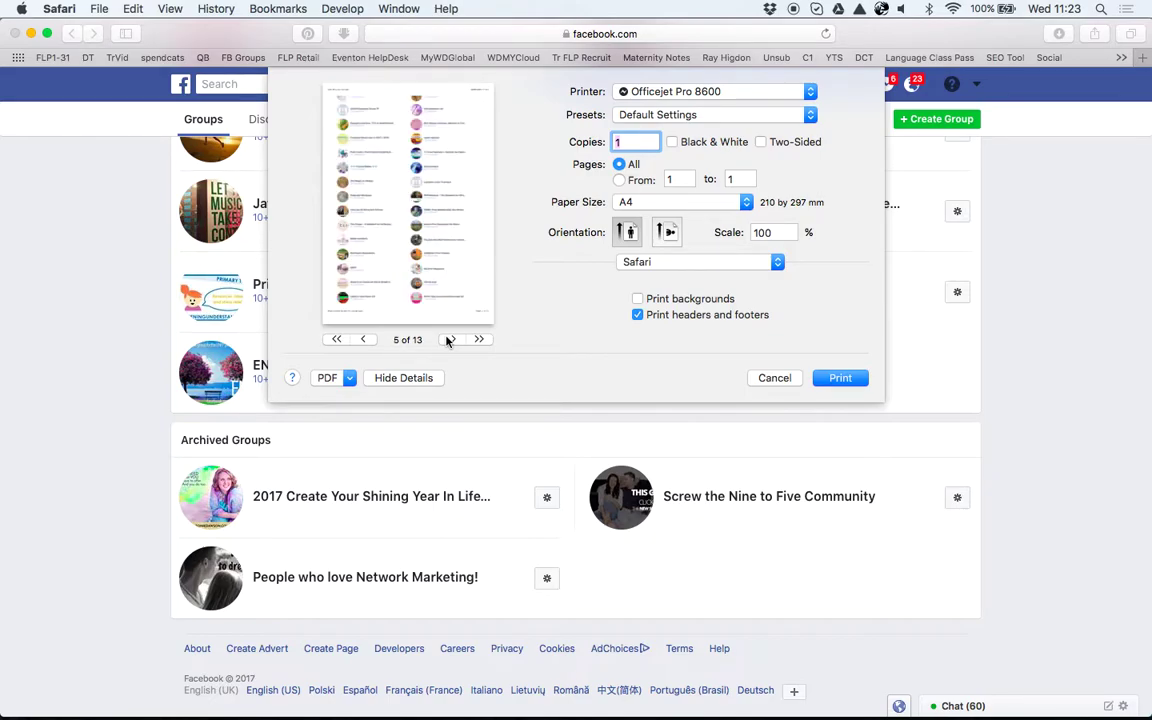
pyautogui.click(449, 340)
pyautogui.click(449, 340)
pyautogui.click(449, 340)
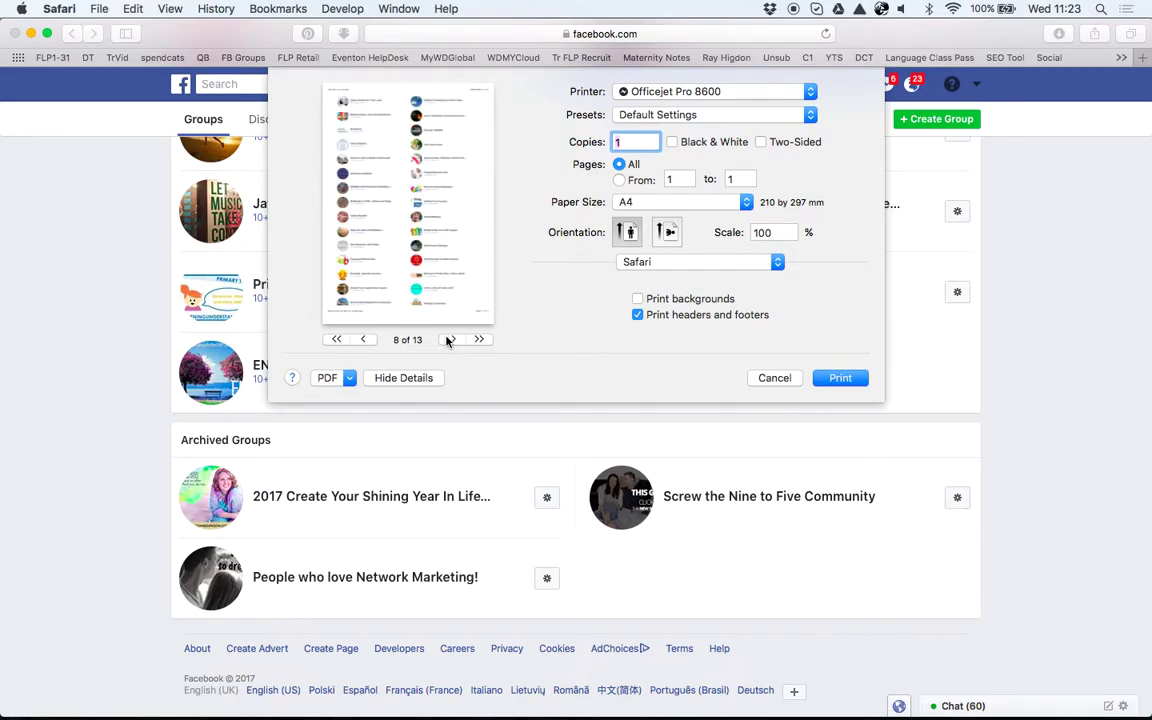
pyautogui.click(449, 340)
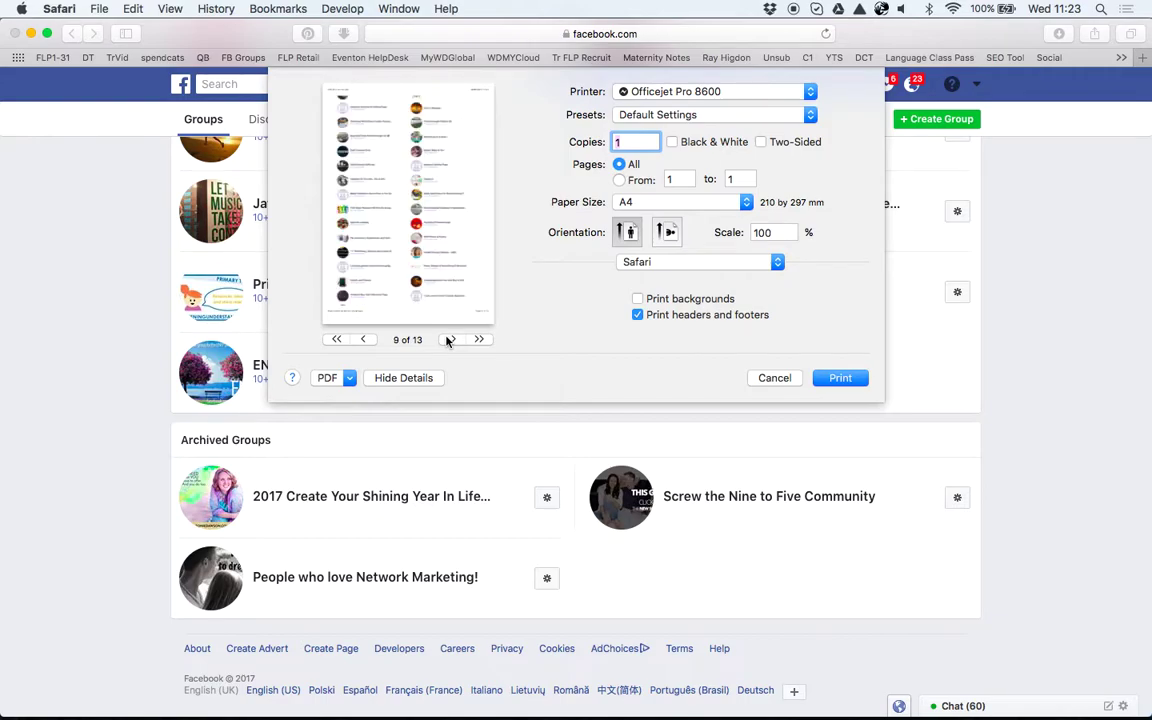
pyautogui.click(449, 340)
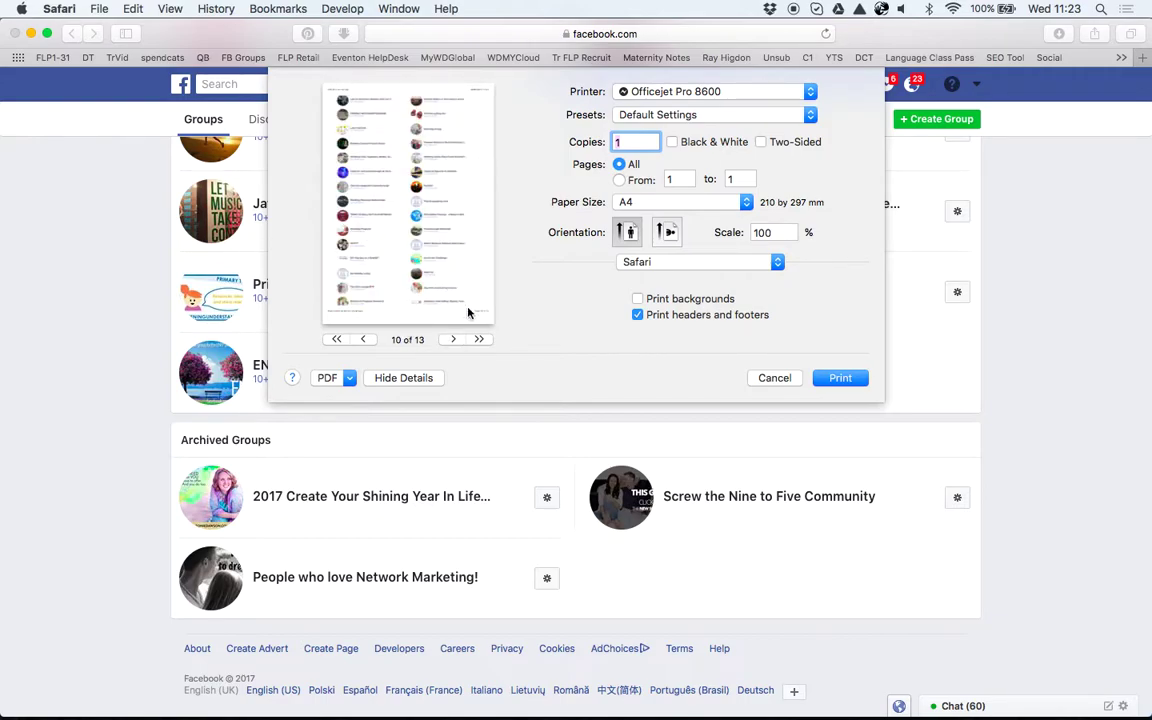
pyautogui.click(453, 340)
pyautogui.click(453, 340)
pyautogui.click(453, 340)
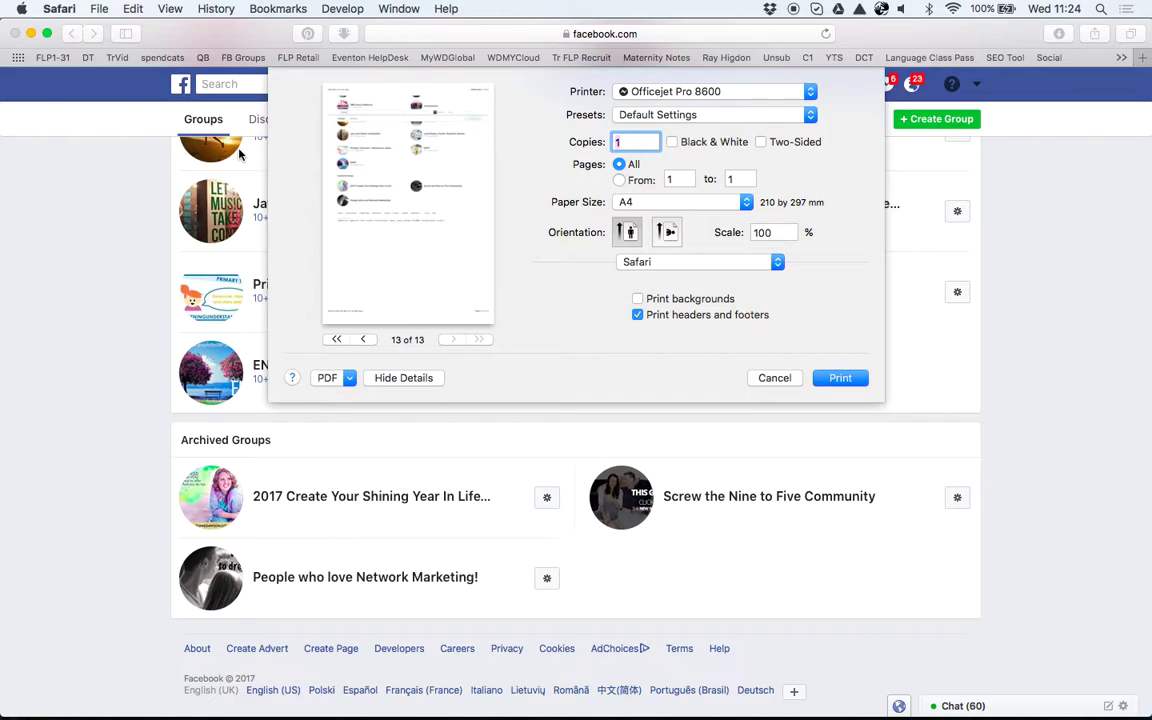
pyautogui.click(637, 316)
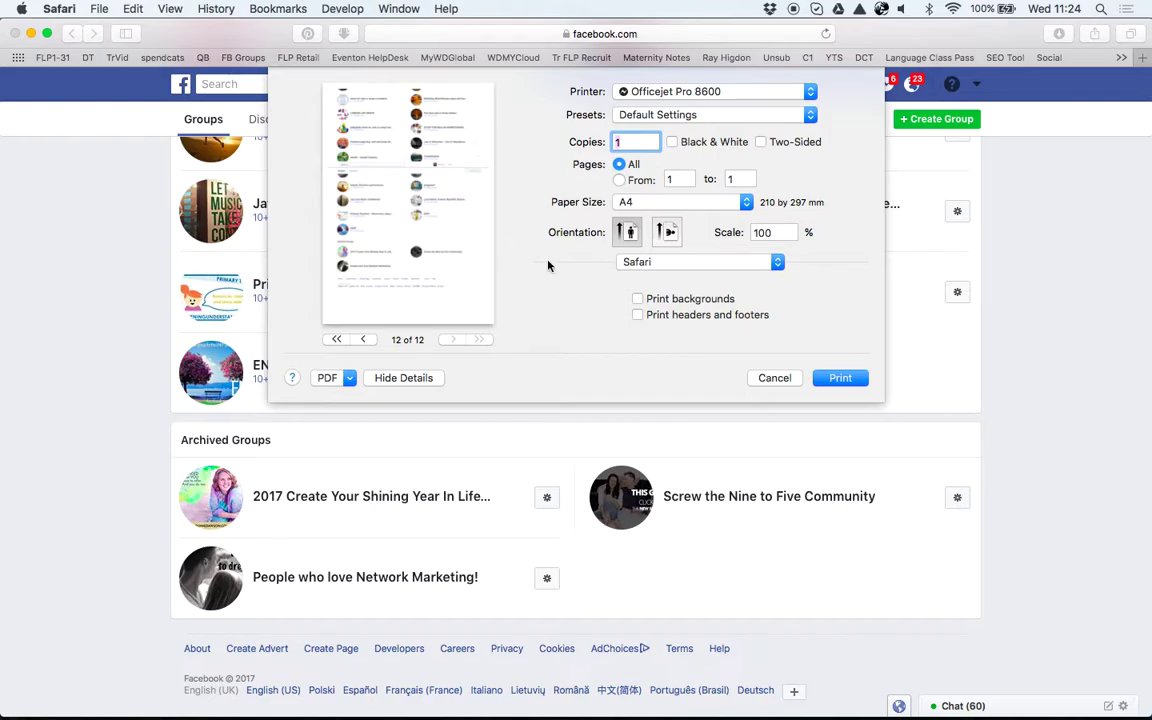
pyautogui.click(638, 315)
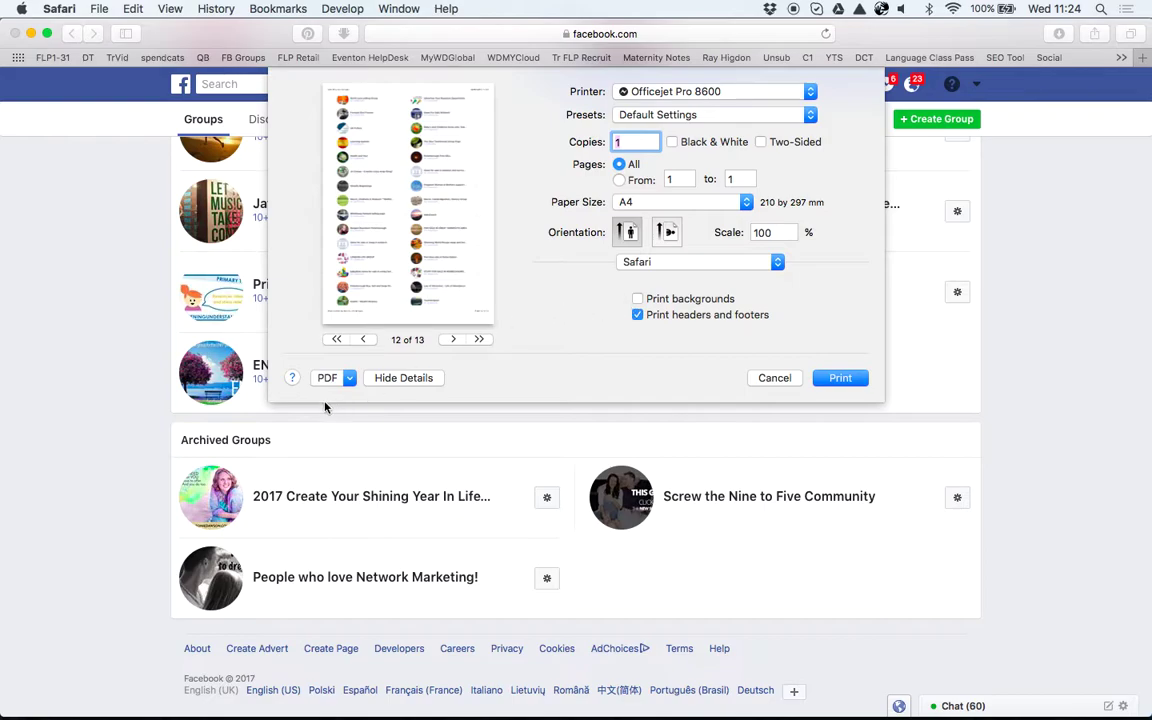
pyautogui.click(356, 381)
# - Save as PDF under the existing August 2017 groups file name, replacing the old file
pyautogui.click(356, 409)
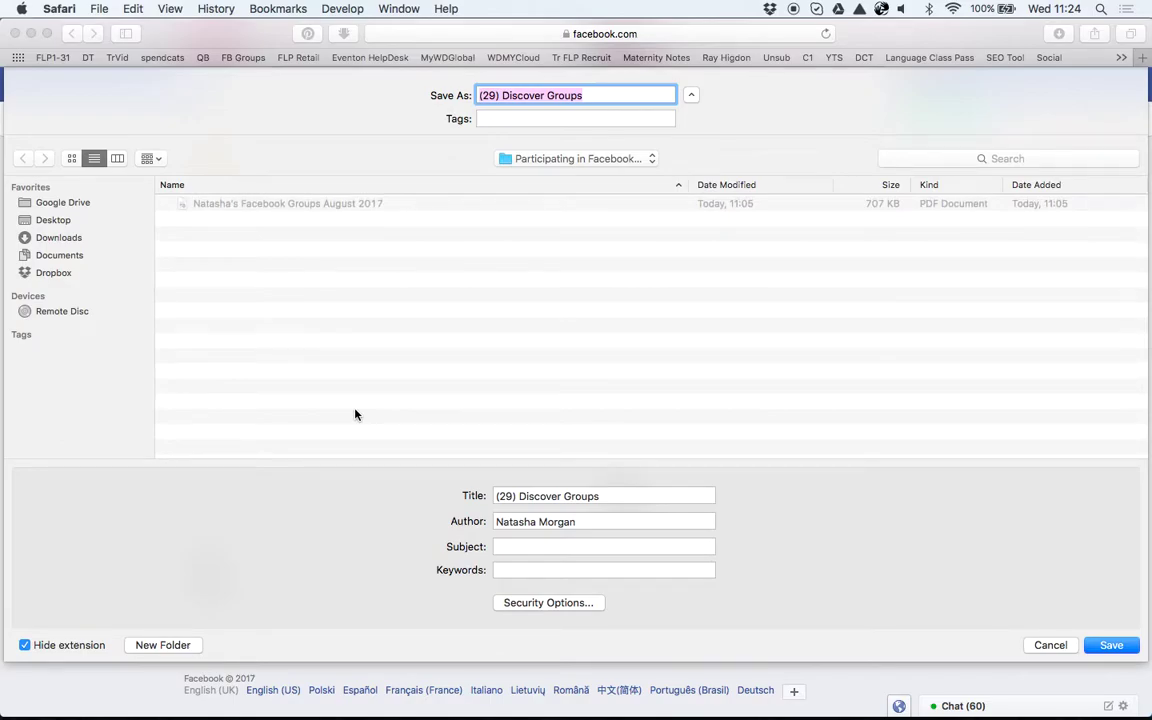
pyautogui.click(287, 203)
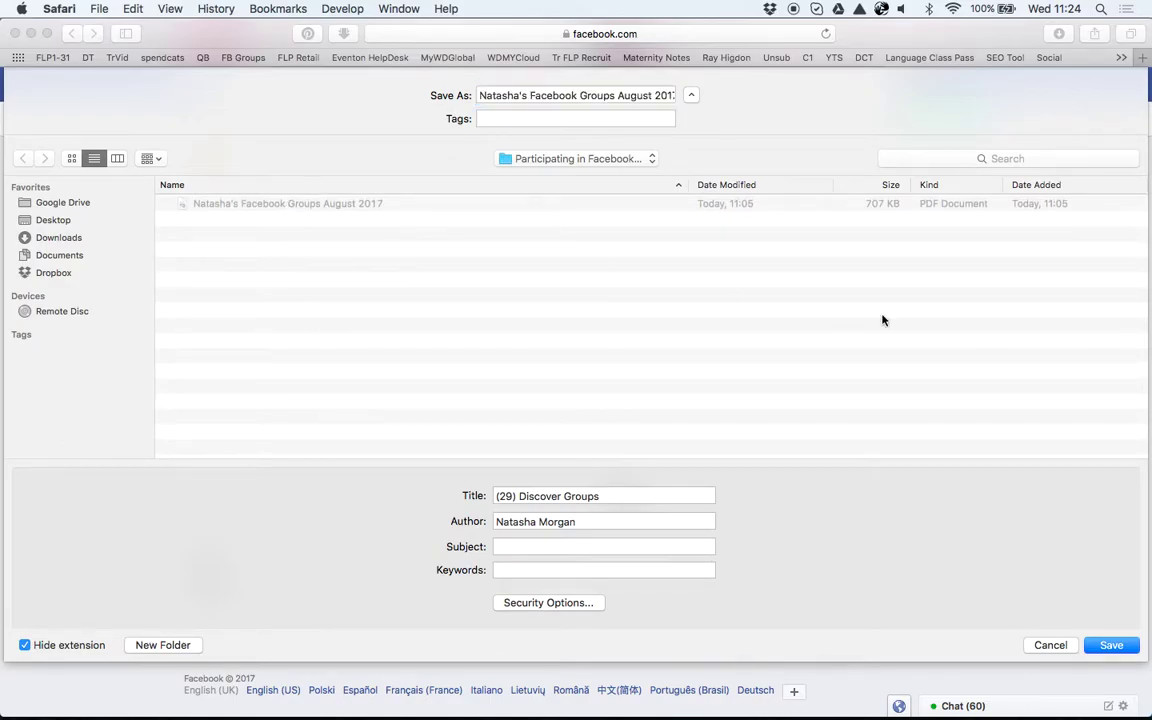
pyautogui.click(1116, 646)
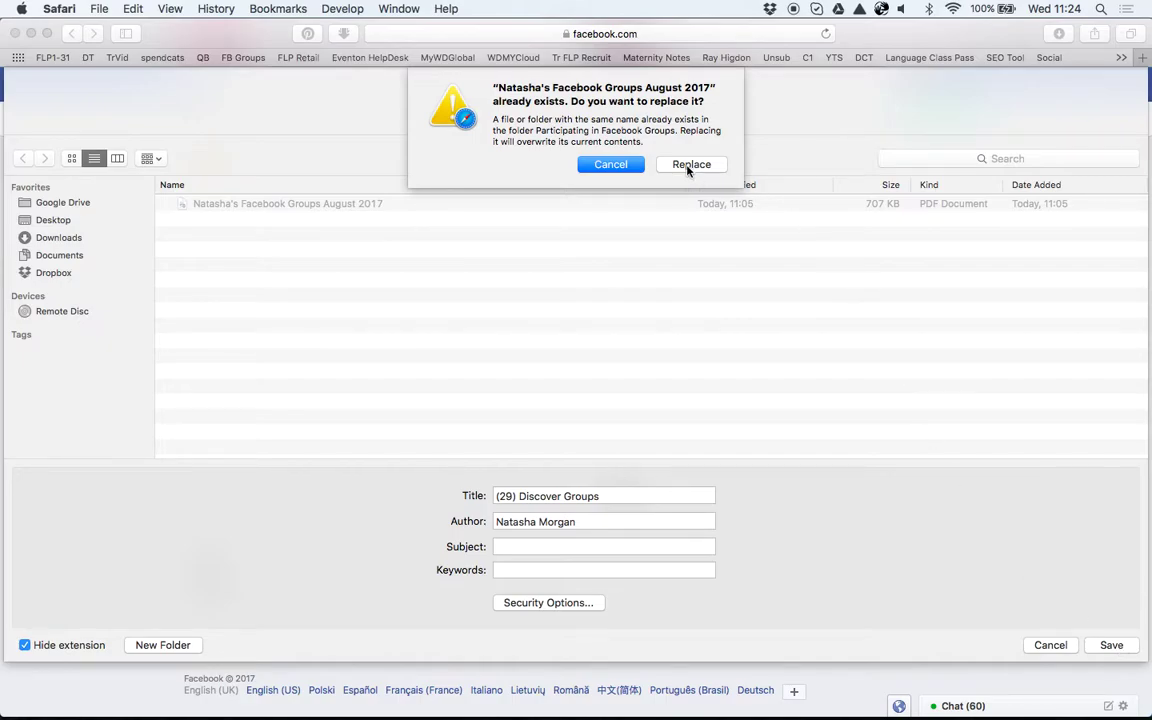
pyautogui.click(688, 165)
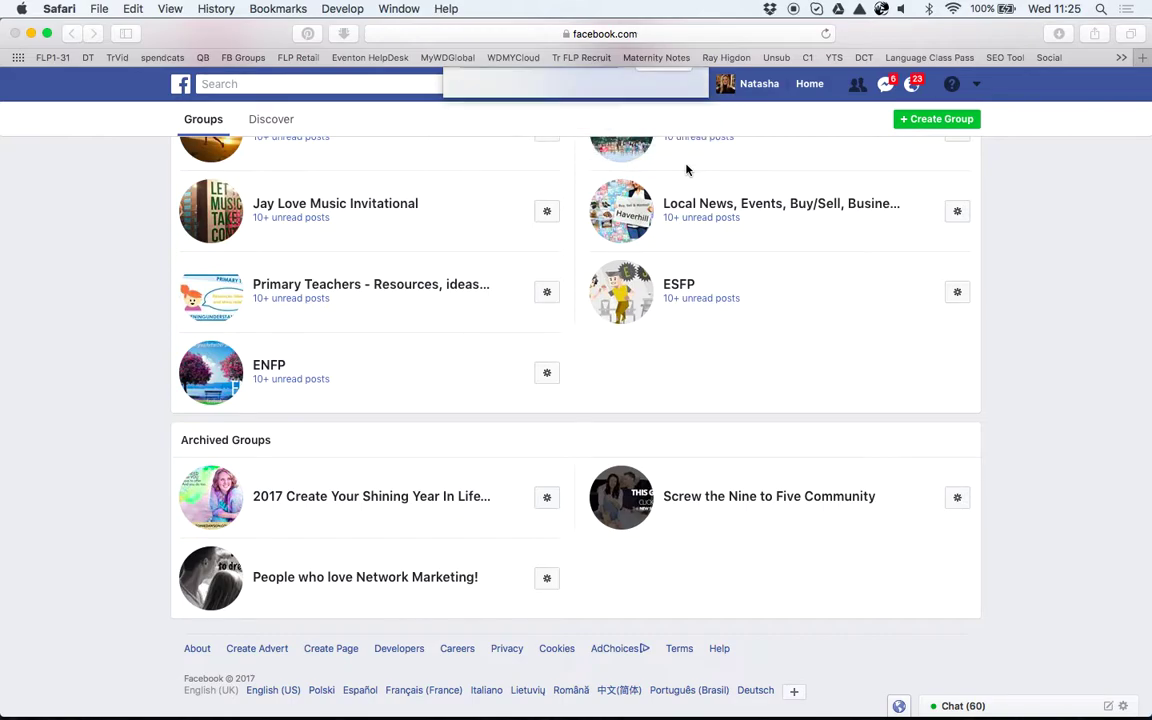
# - Open the August 2017 groups PDF in Preview from the maximized Finder window
pyautogui.press('super+Tab')
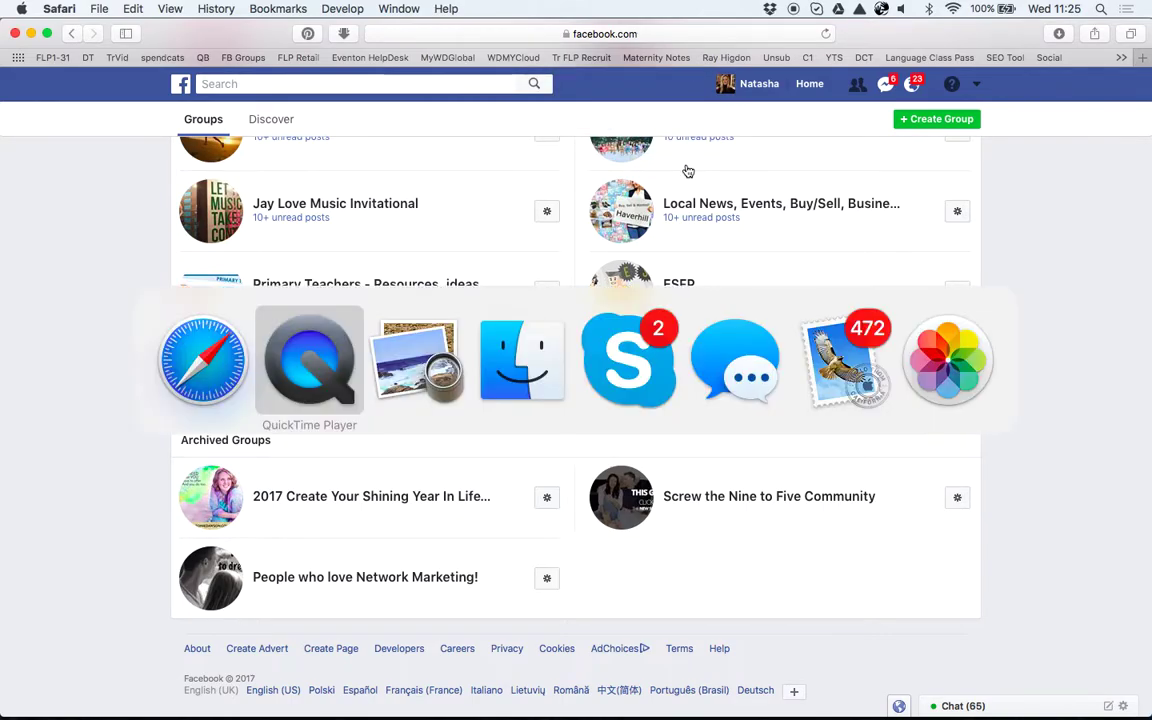
pyautogui.press('super+Tab')
pyautogui.press('super+Tab')
pyautogui.press('super+Tab')
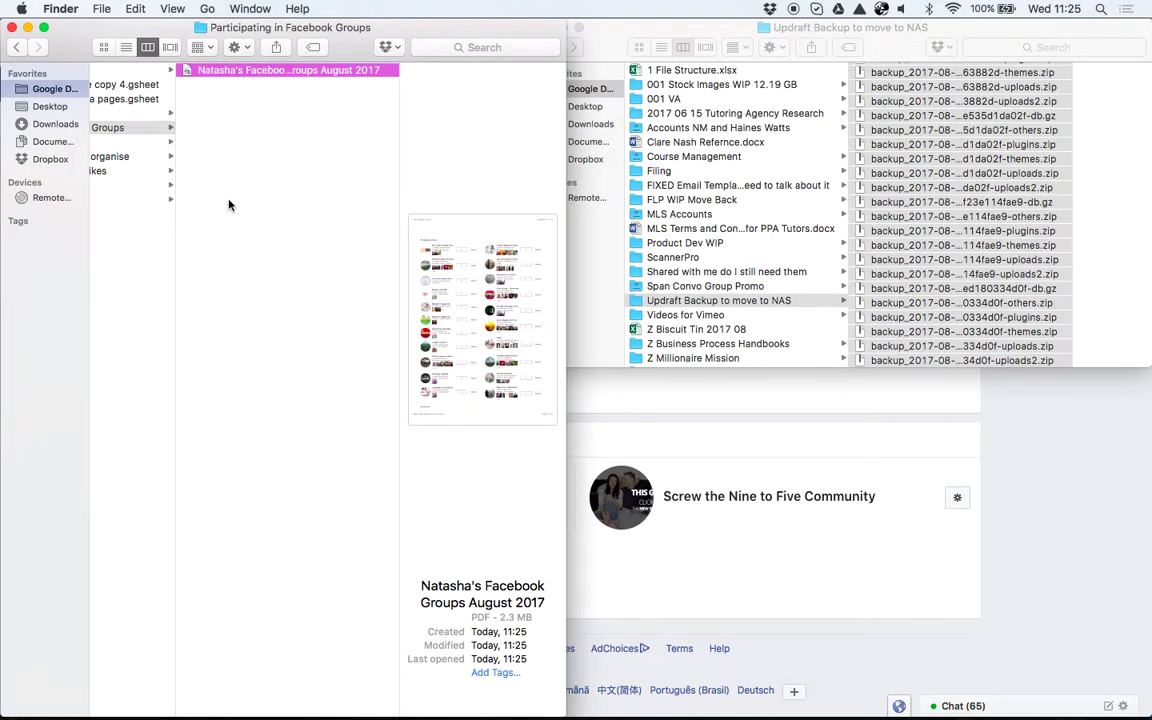
pyautogui.click(205, 178)
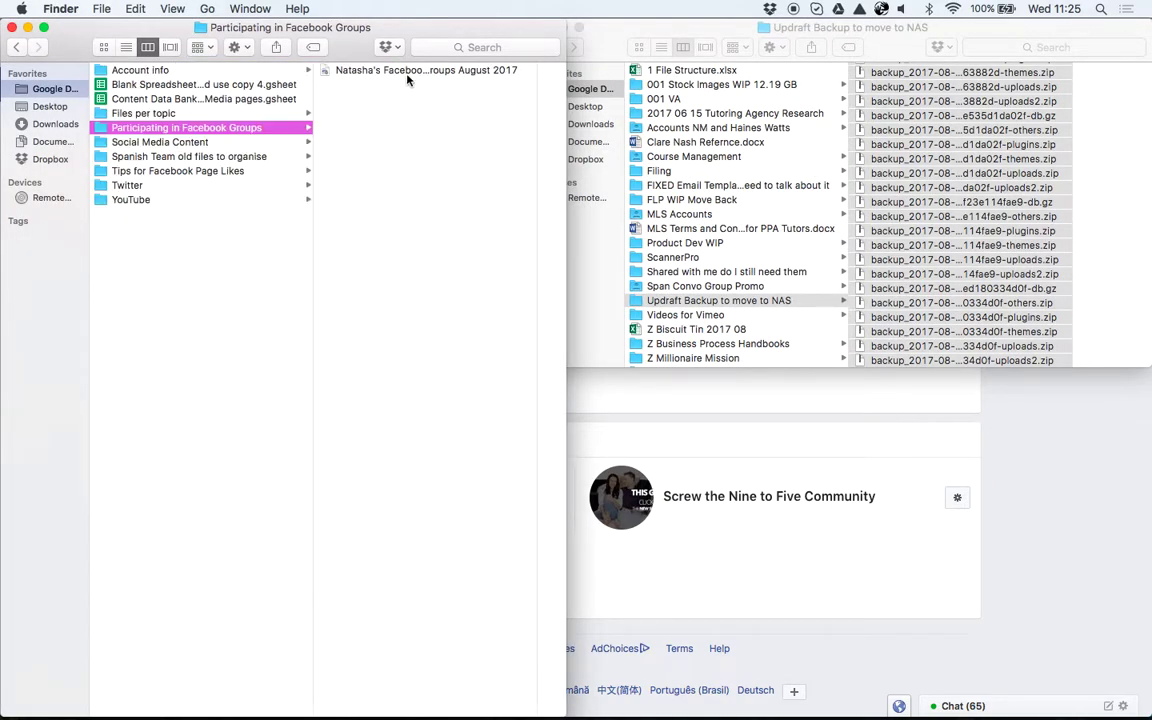
pyautogui.hotkey('ctrl', 'alt', 'Return')
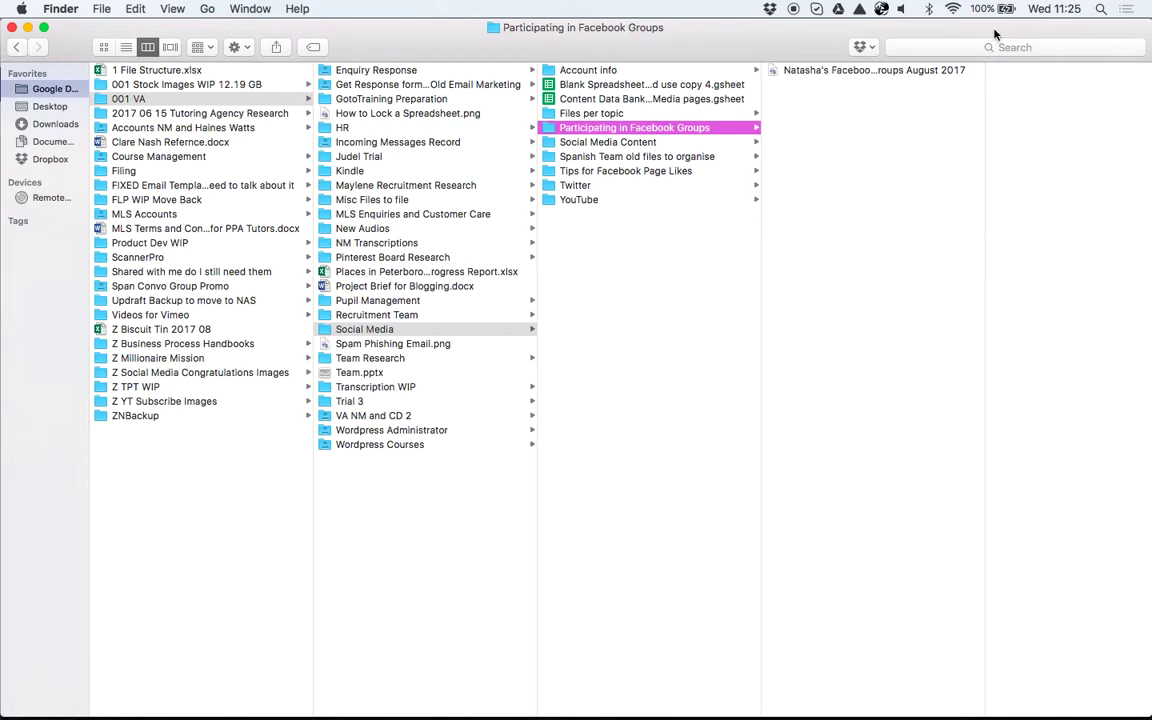
pyautogui.doubleClick(866, 70)
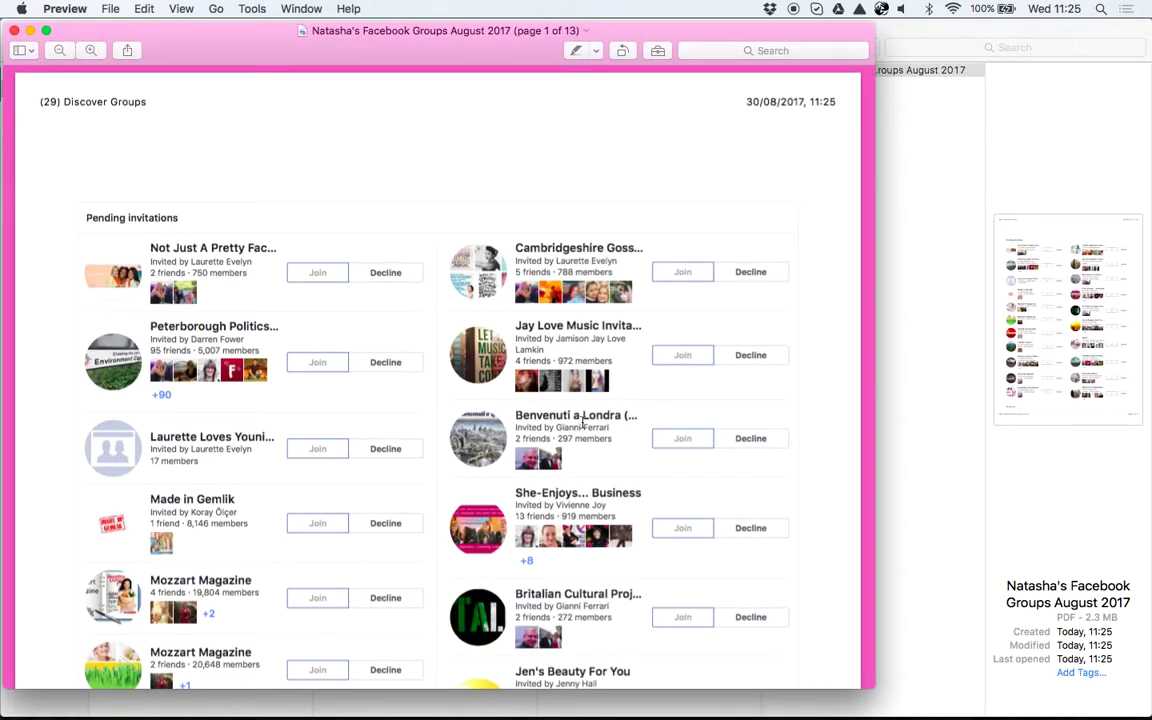
# - On page 3, open the BOURNE Rural LINCS, Lincolnshire entry's link in Safari
pyautogui.scroll(1, 360, 335)
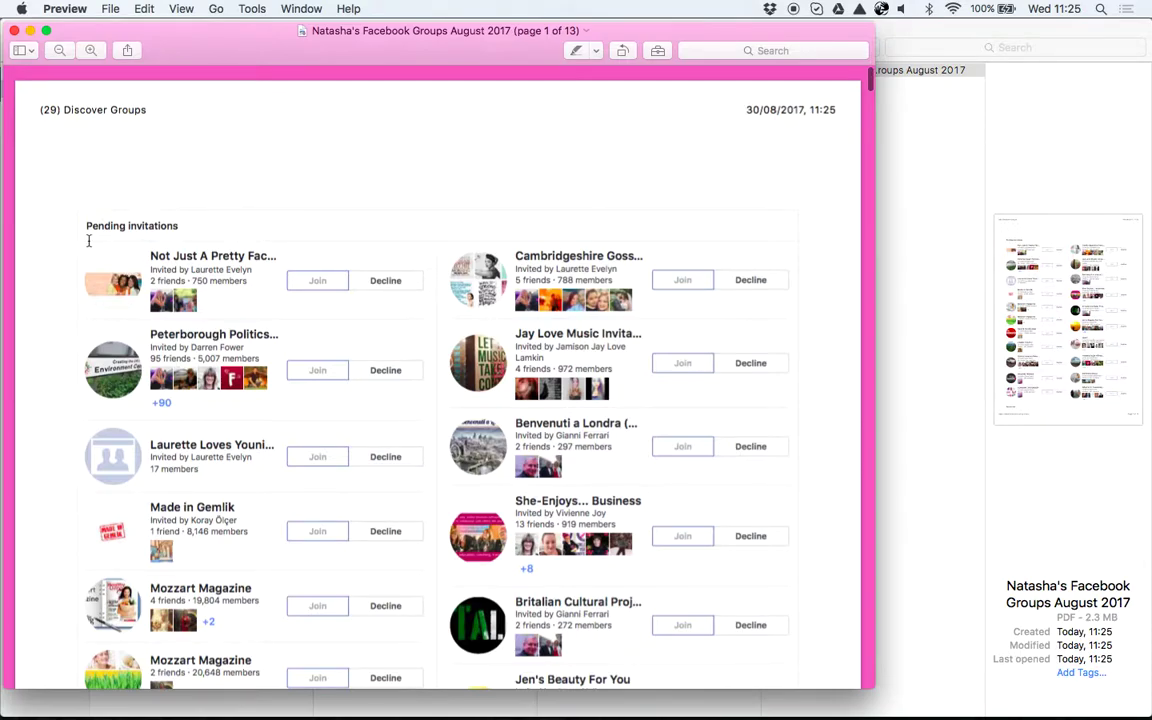
pyautogui.scroll(-10, 172, 226)
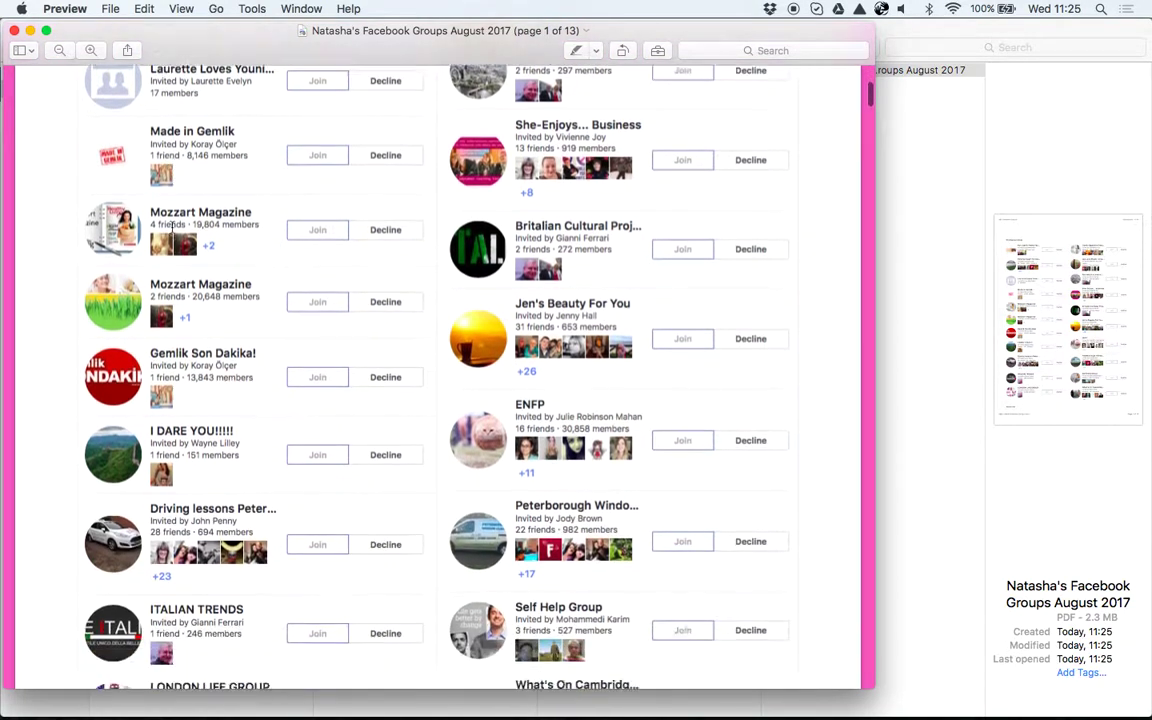
pyautogui.scroll(-2, 172, 226)
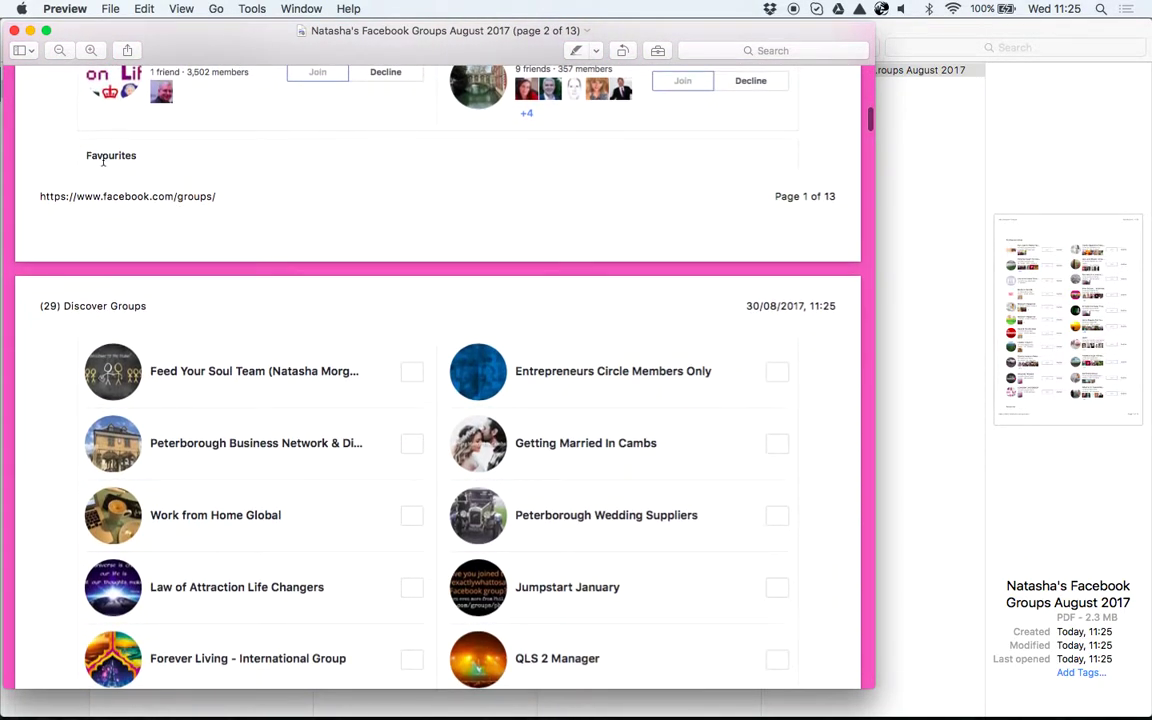
pyautogui.scroll(-20, 135, 318)
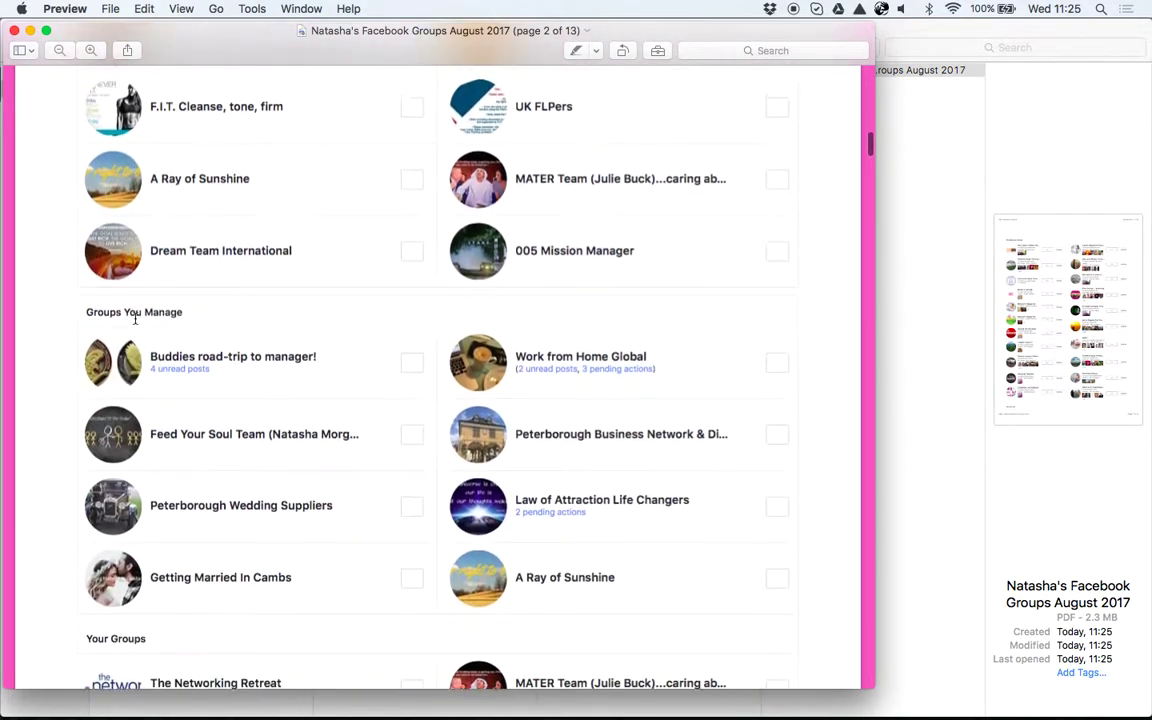
pyautogui.scroll(-10, 145, 425)
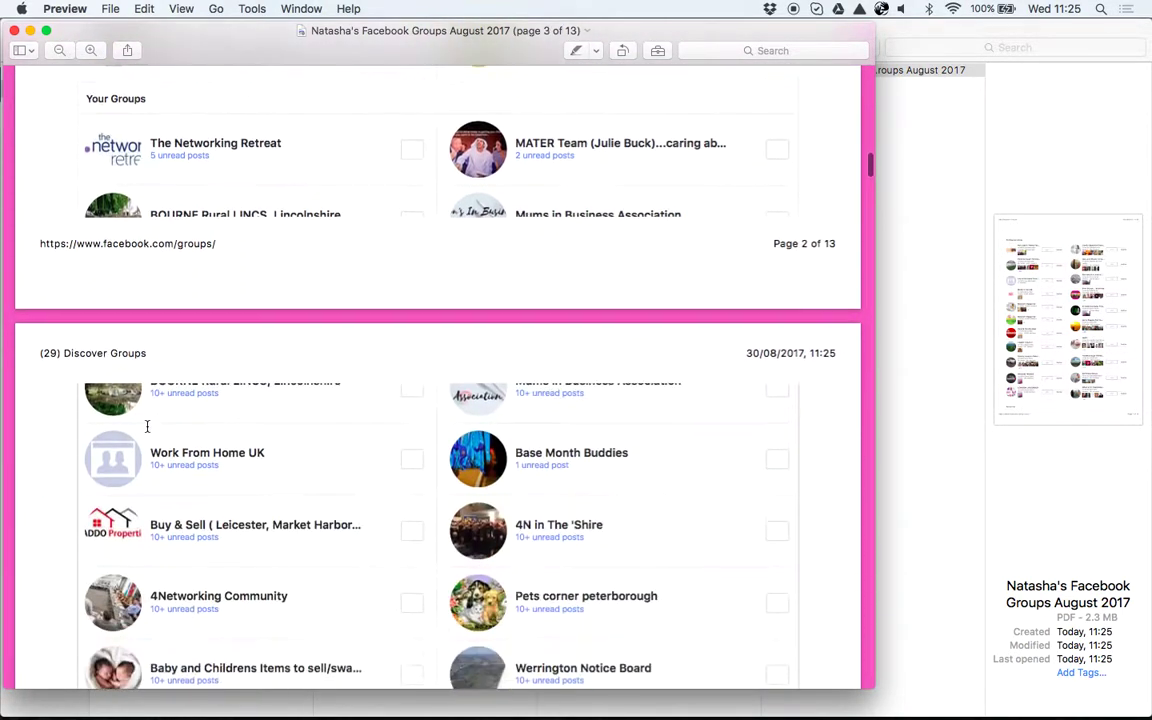
pyautogui.scroll(1, 146, 427)
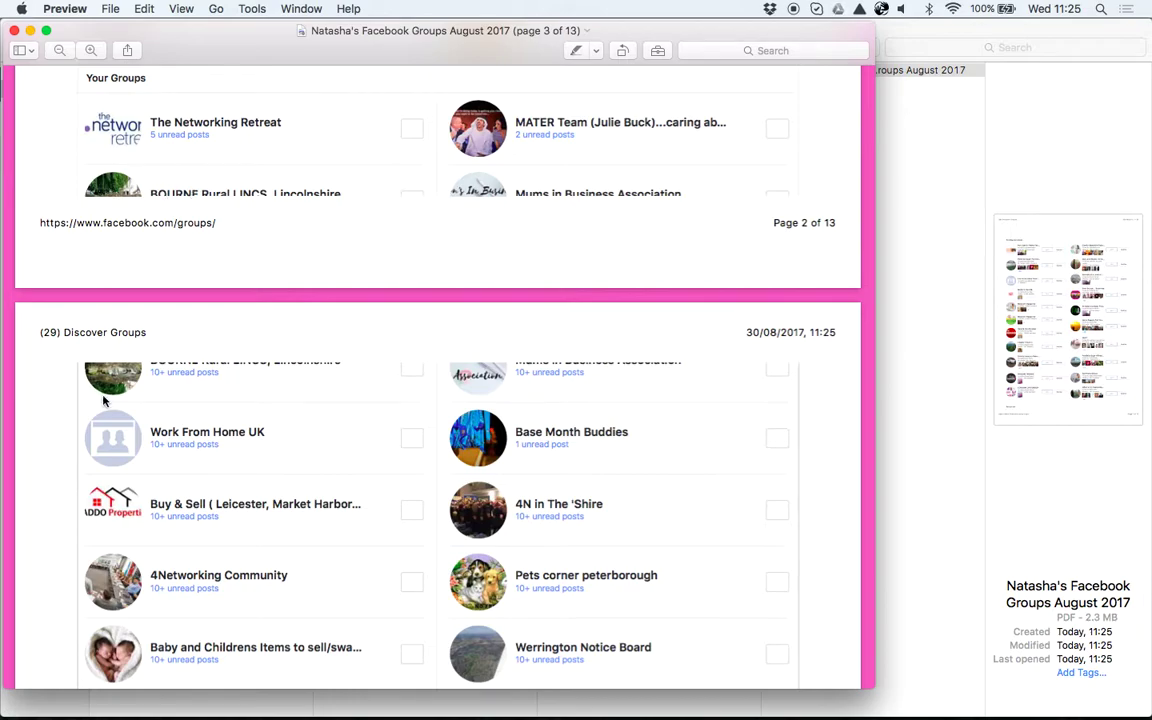
pyautogui.rightClick(249, 191)
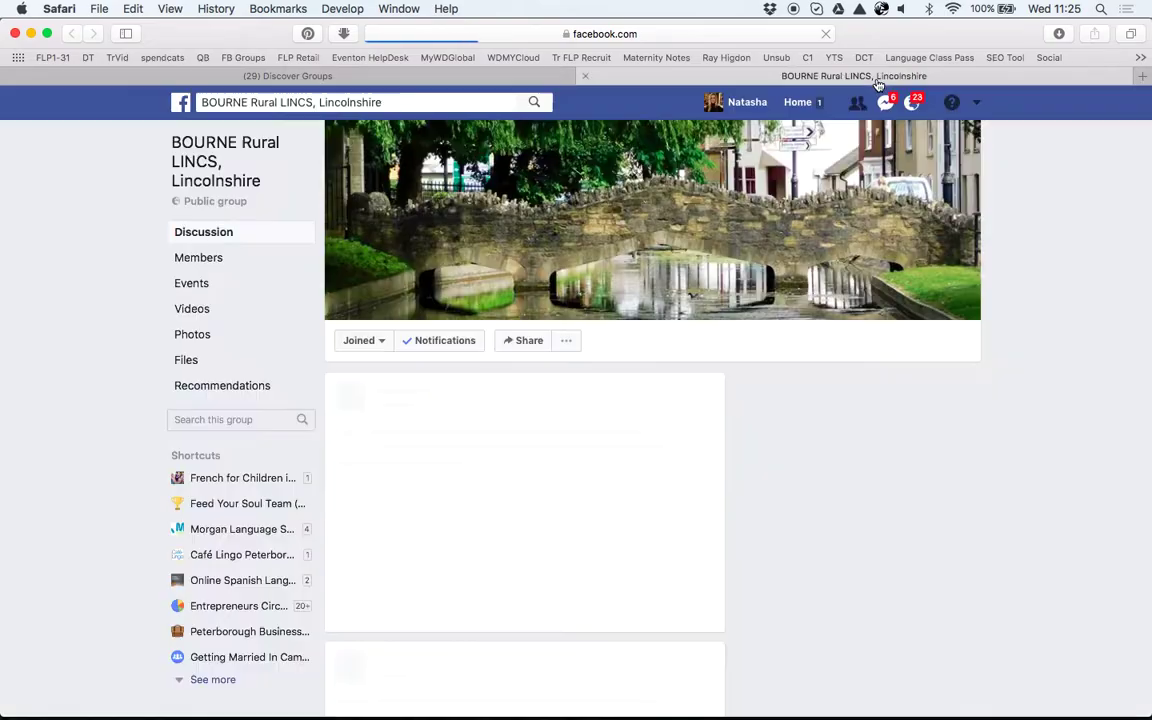
pyautogui.click(415, 97)
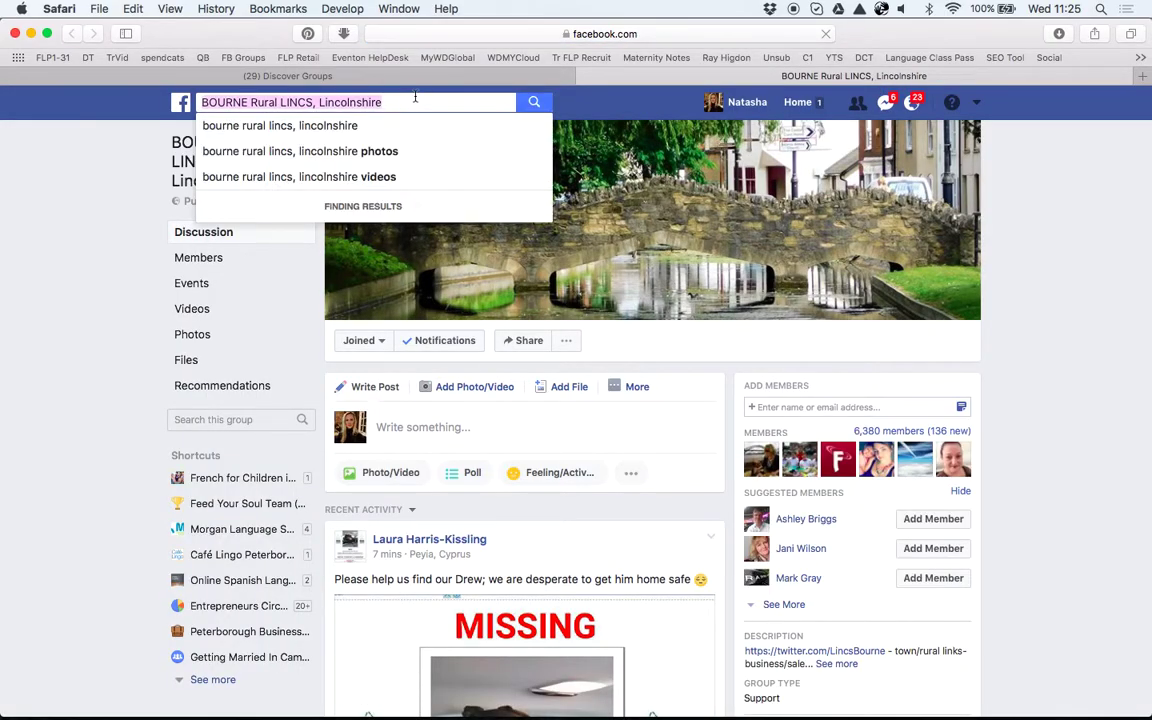
# - Return to the (29) Discover Groups tab, then switch back to the PDF in Preview
pyautogui.click(516, 36)
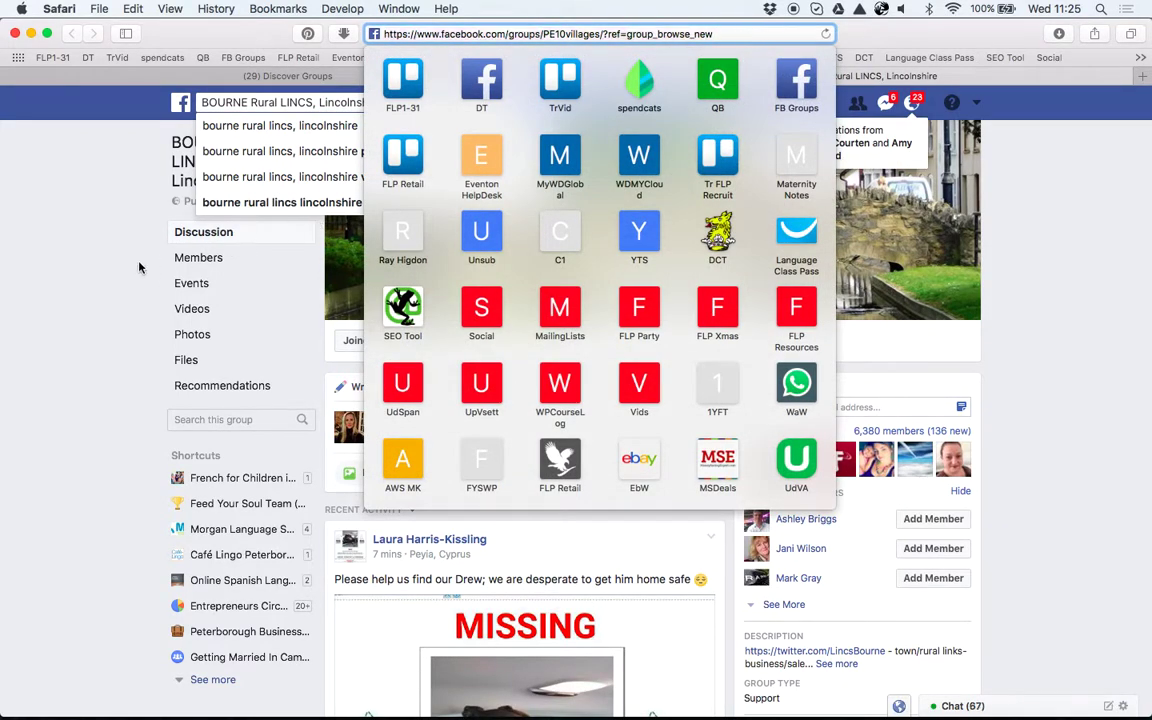
pyautogui.press('Escape')
pyautogui.click(432, 76)
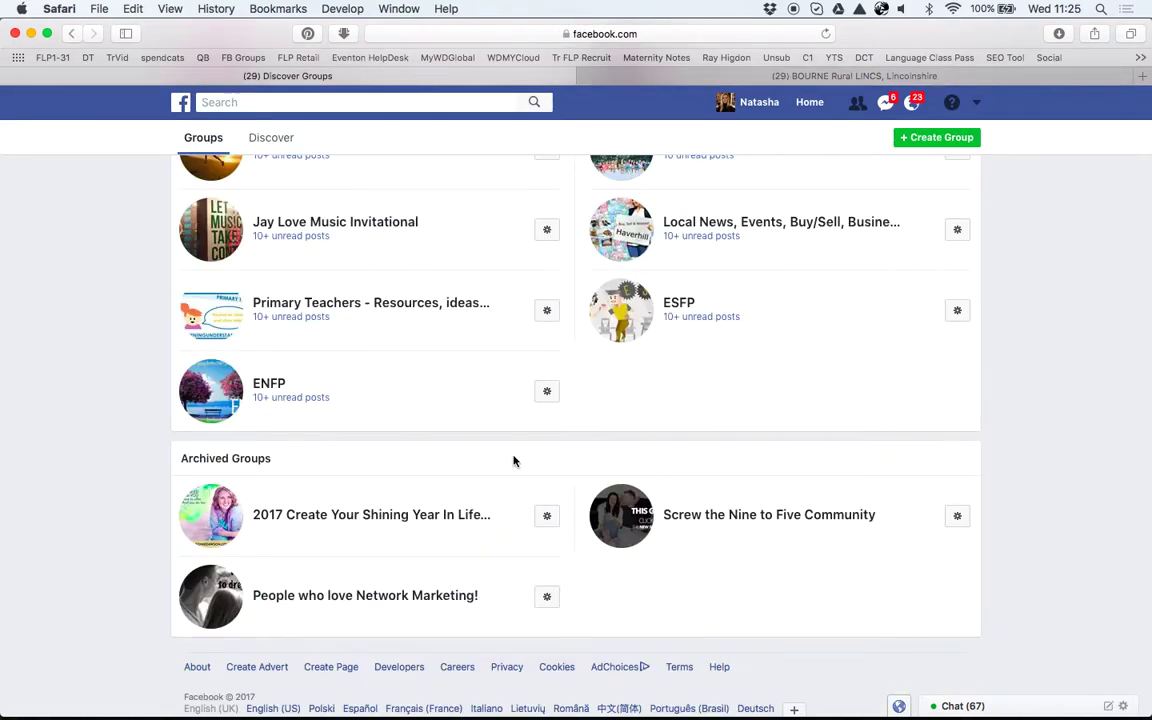
pyautogui.press('super+Tab')
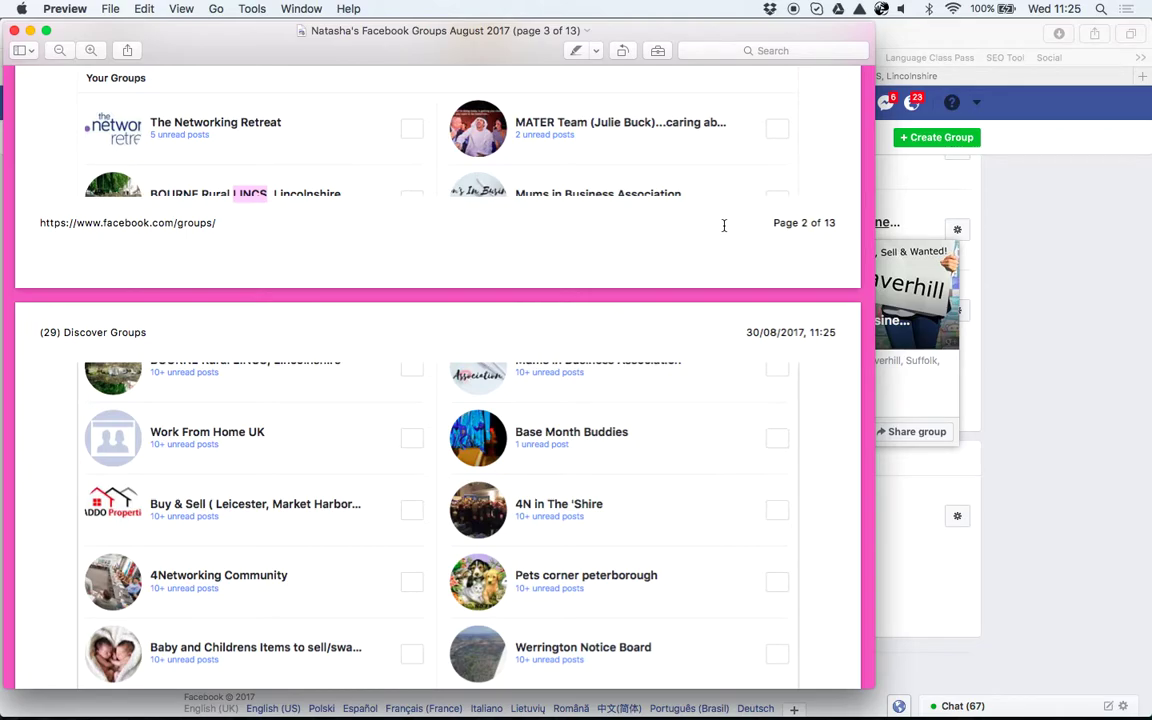
# - Scroll the PDF from page 3 down to page 13 of 13 and its Archived Groups section
pyautogui.scroll(-15, 724, 225)
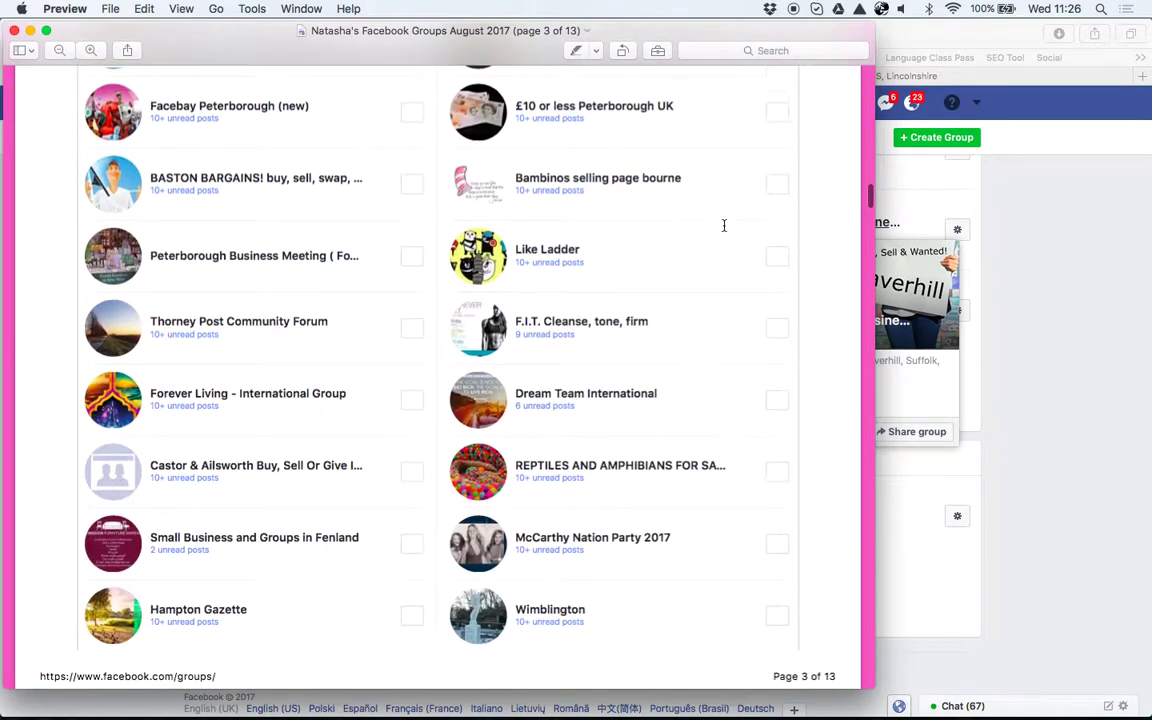
pyautogui.scroll(-6, 724, 225)
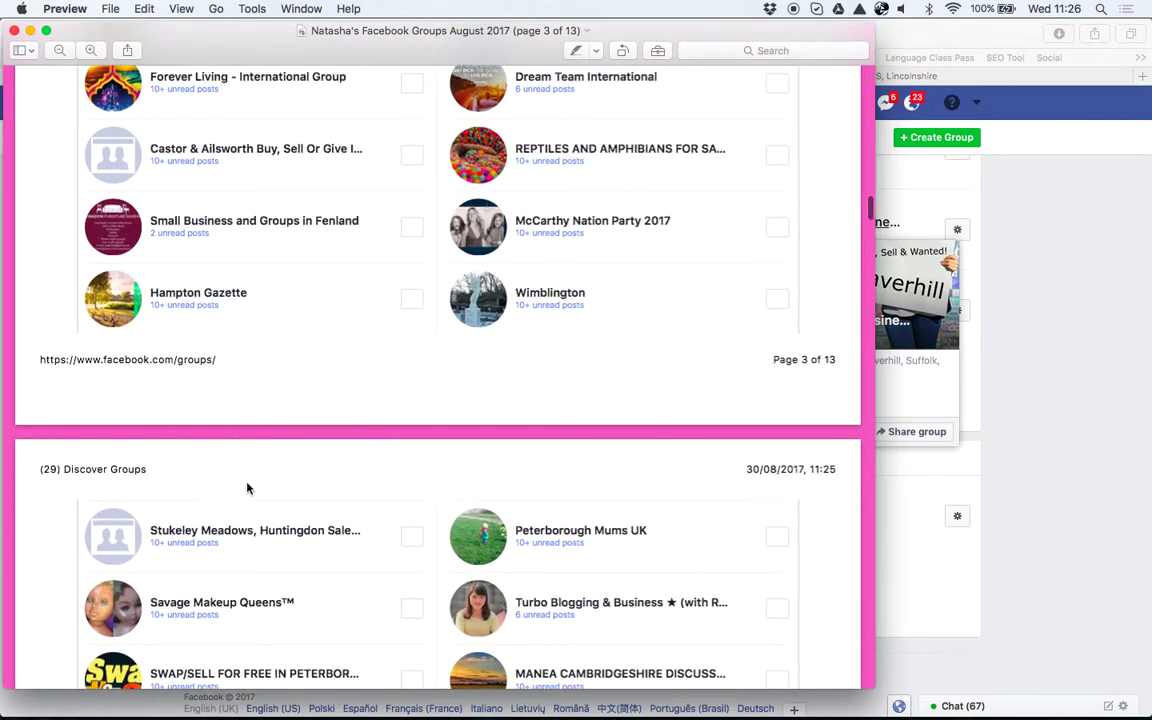
pyautogui.scroll(-15, 247, 488)
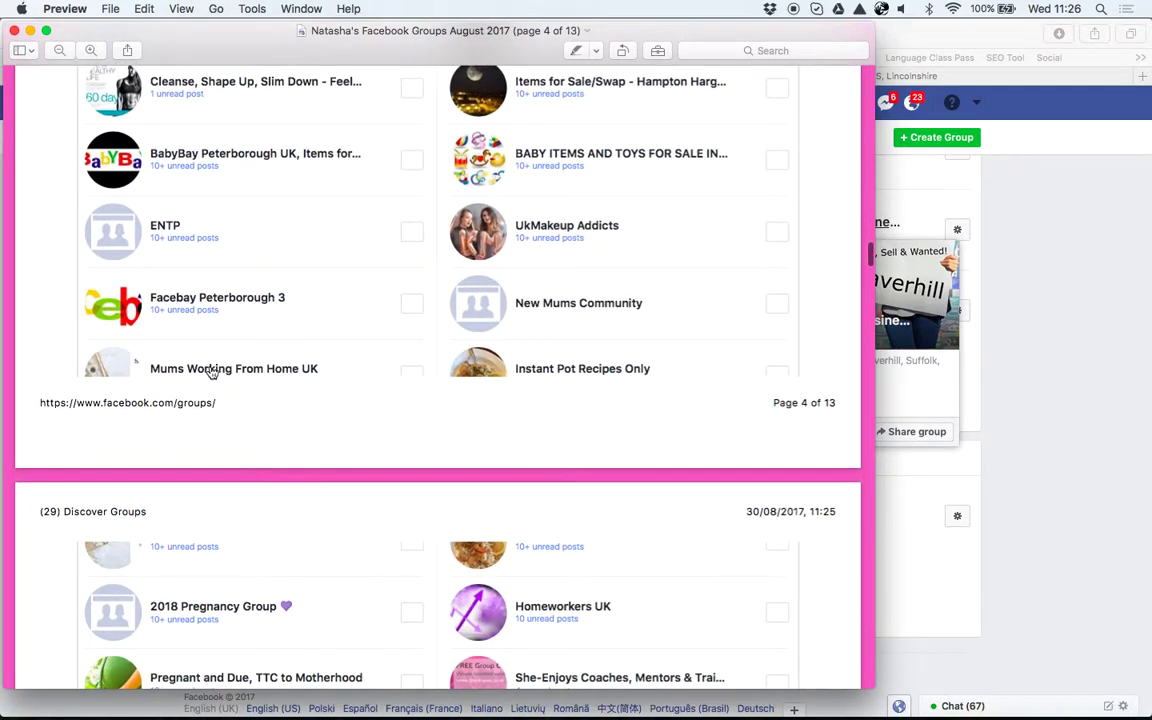
pyautogui.scroll(-5, 330, 401)
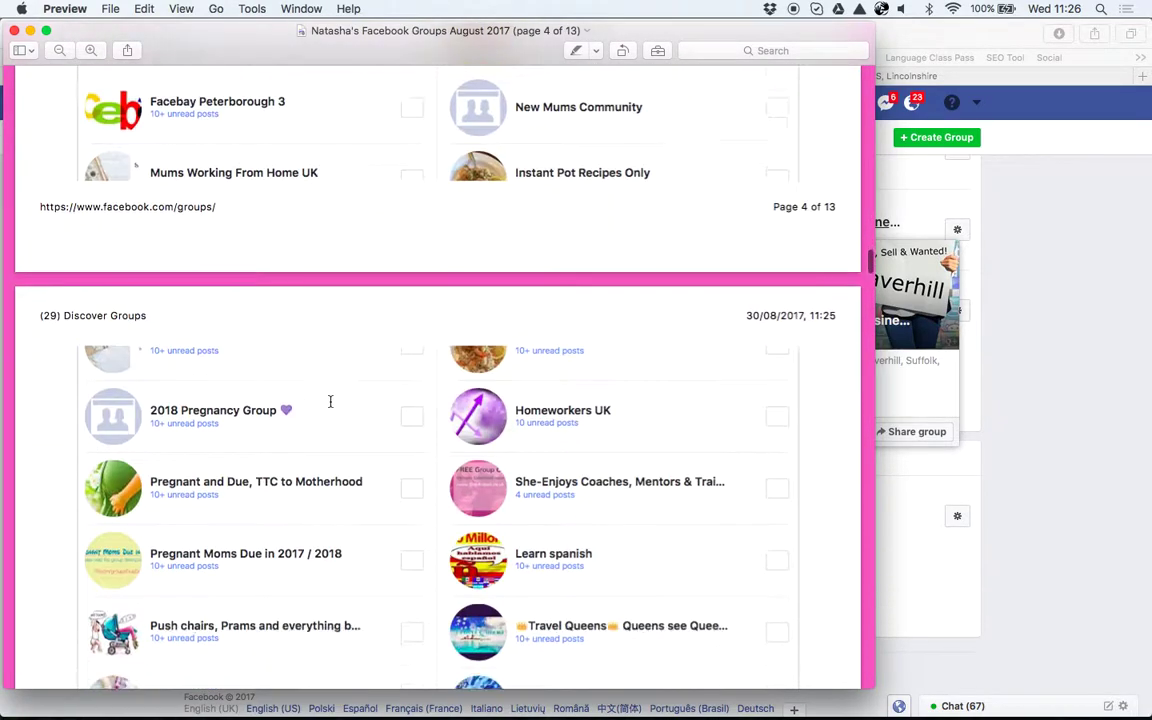
pyautogui.scroll(-20, 330, 401)
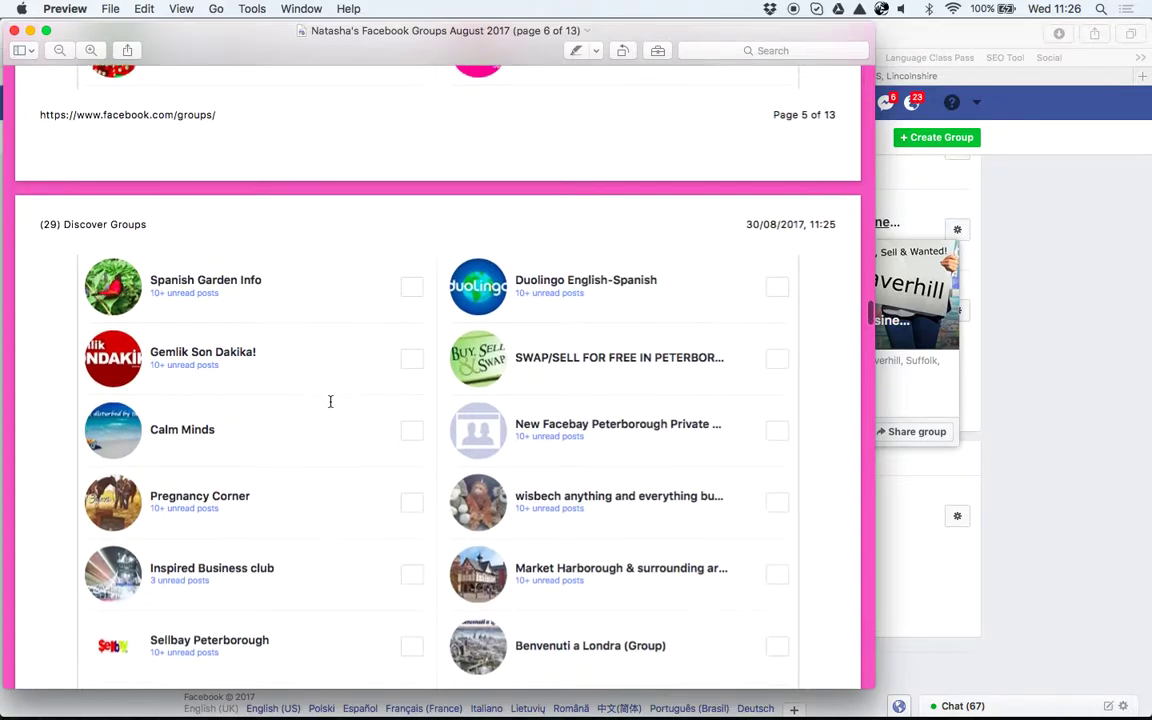
pyautogui.scroll(-3, 330, 401)
pyautogui.scroll(-3, 330, 401)
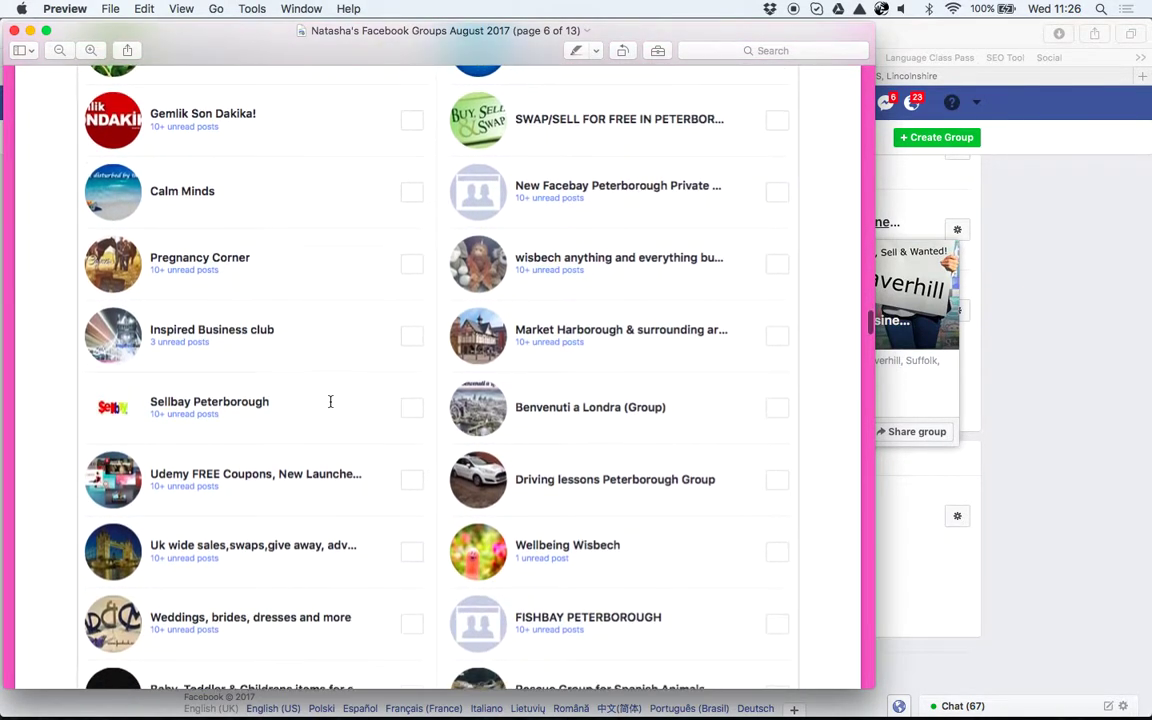
pyautogui.scroll(-20, 330, 401)
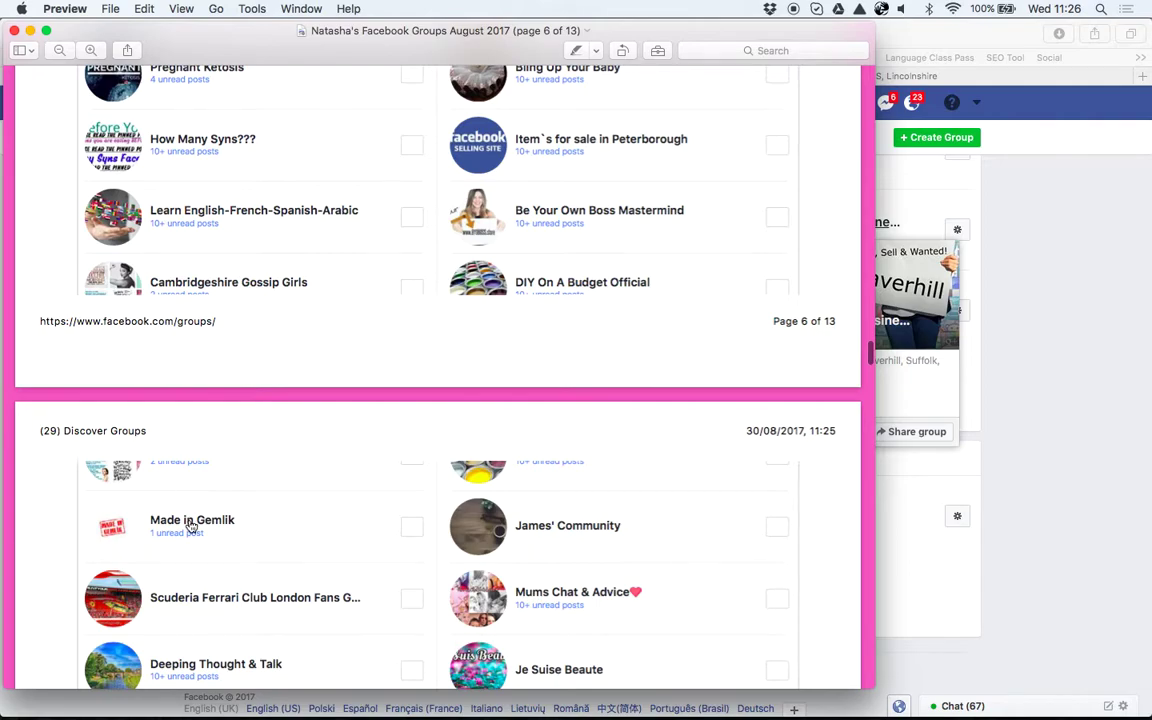
pyautogui.scroll(-15, 190, 527)
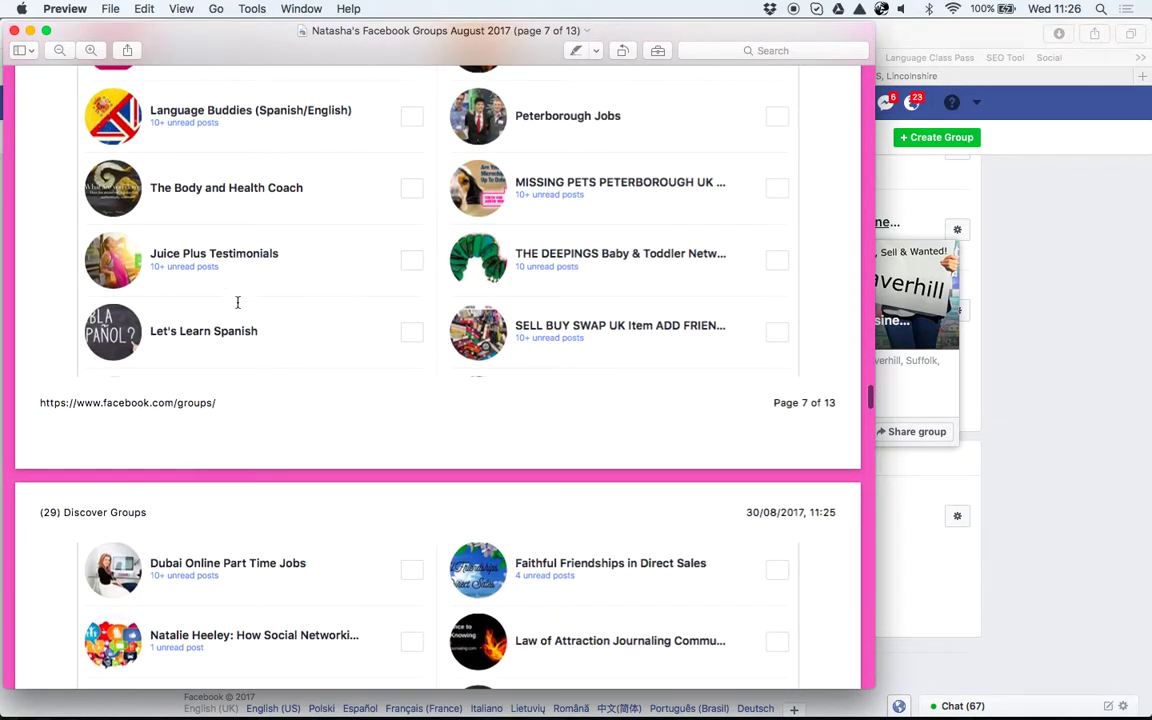
pyautogui.scroll(-10, 323, 465)
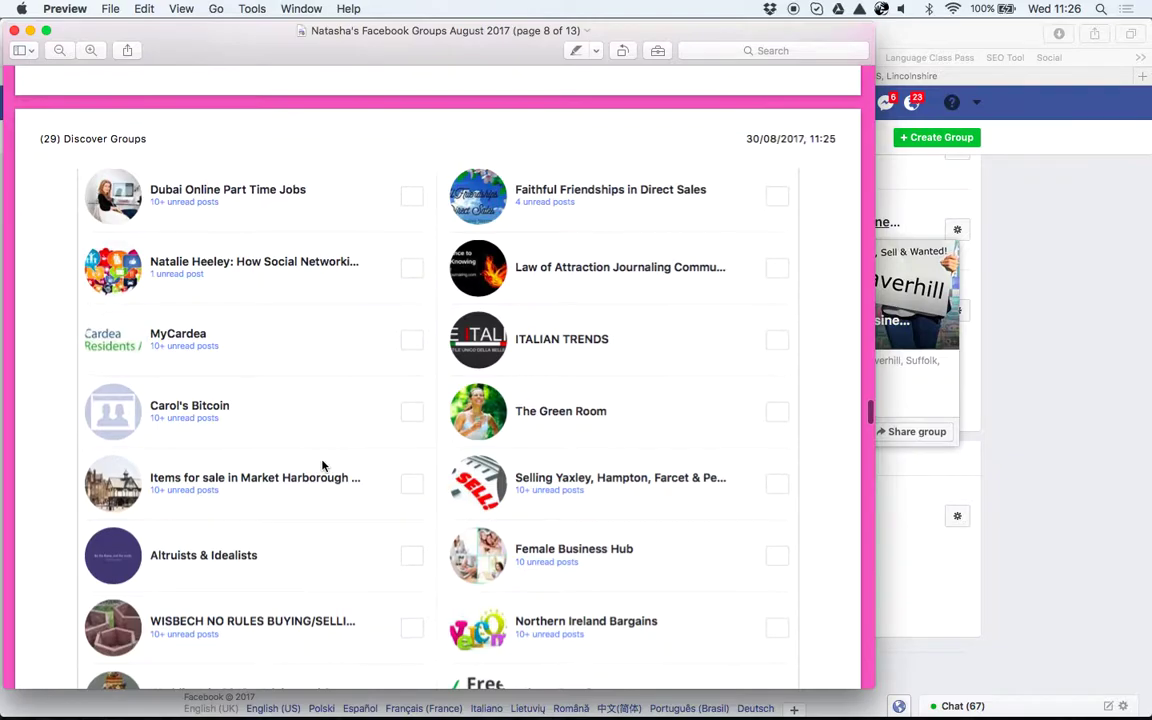
pyautogui.scroll(-11, 323, 465)
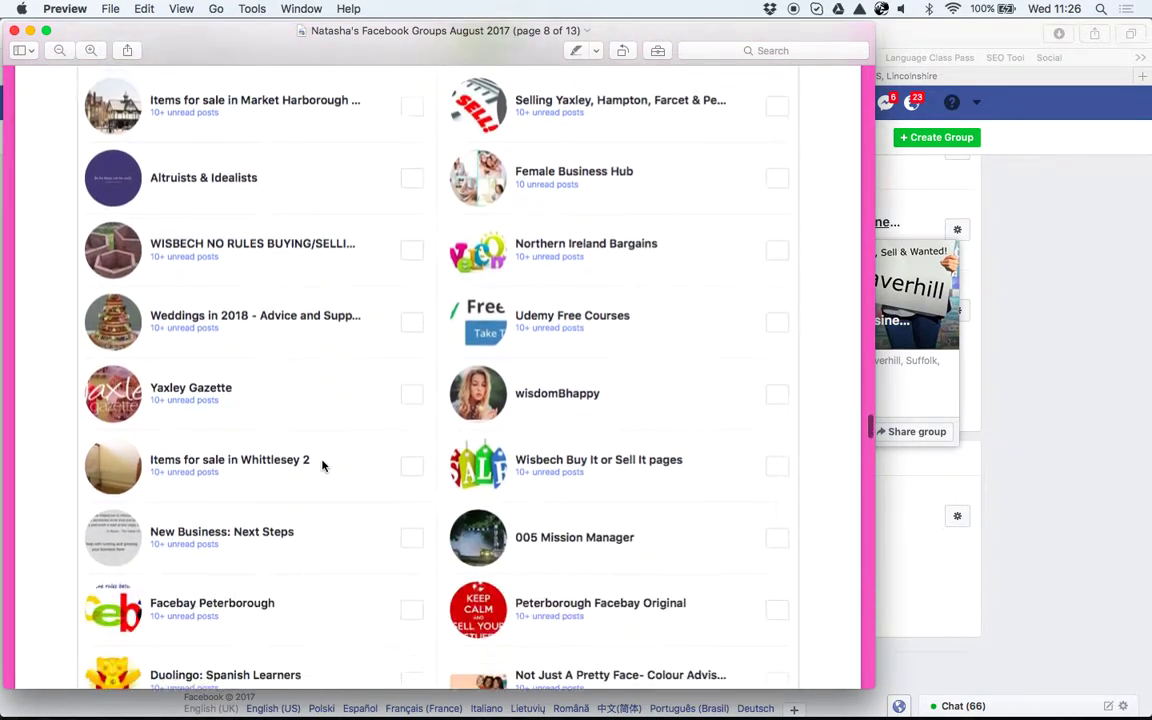
pyautogui.scroll(-11, 323, 465)
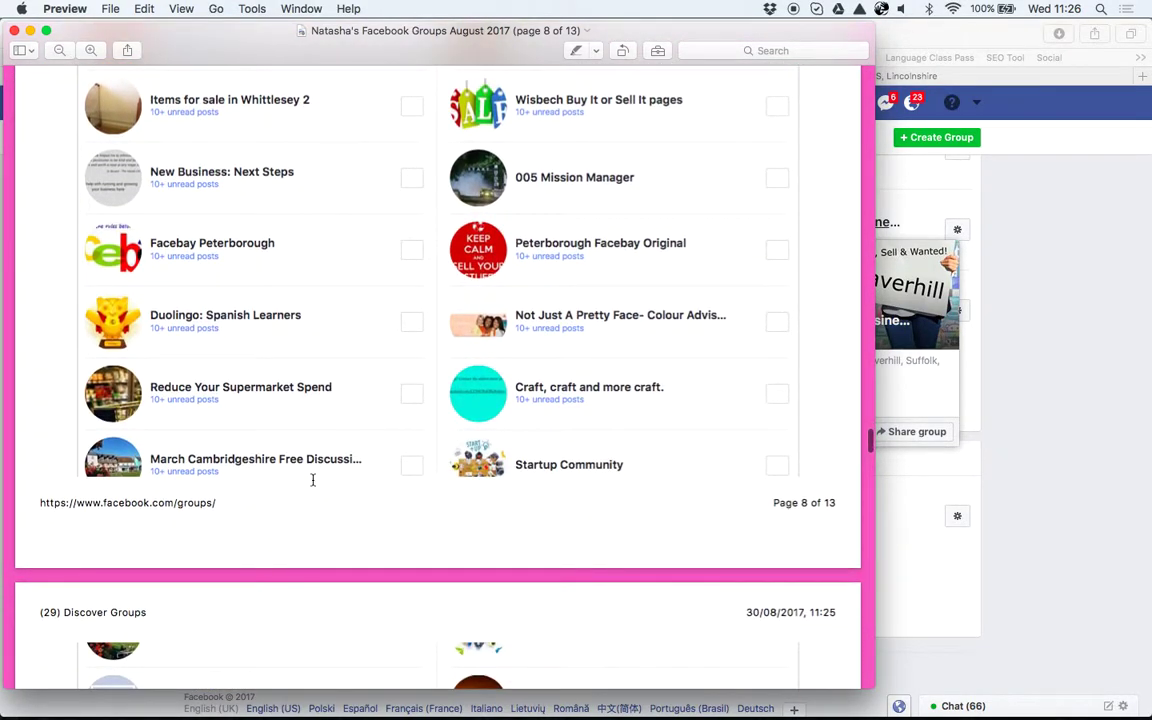
pyautogui.scroll(-20, 312, 480)
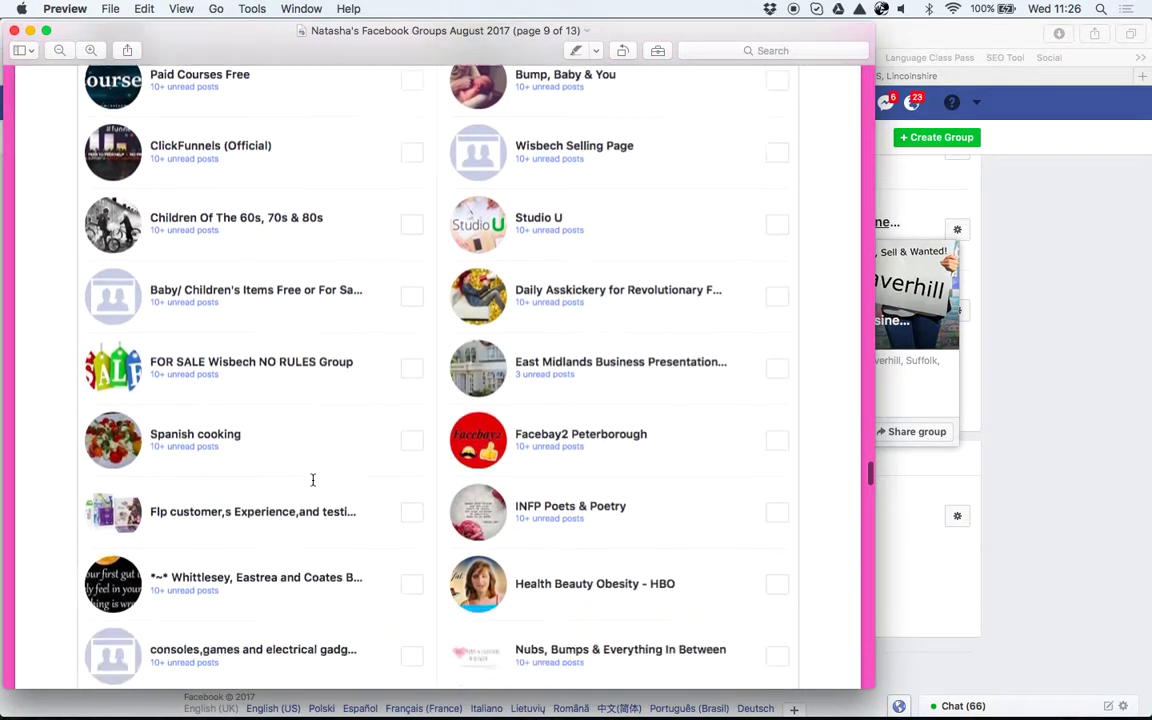
pyautogui.scroll(-8, 312, 470)
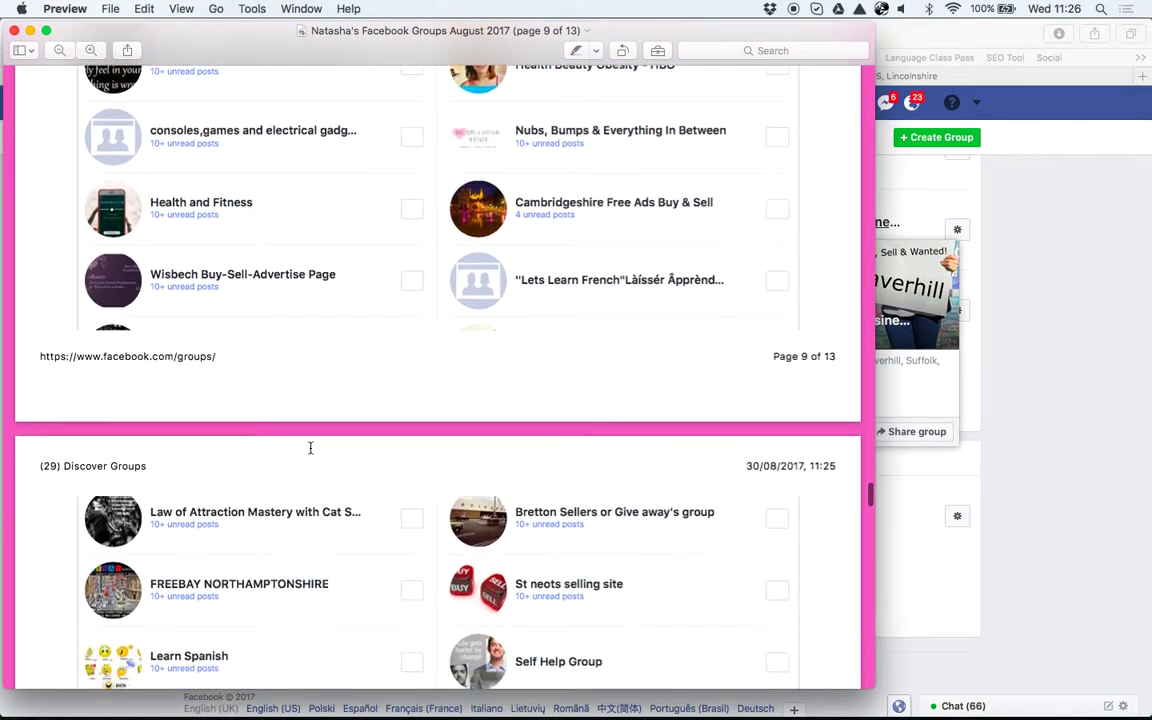
pyautogui.scroll(-18, 310, 448)
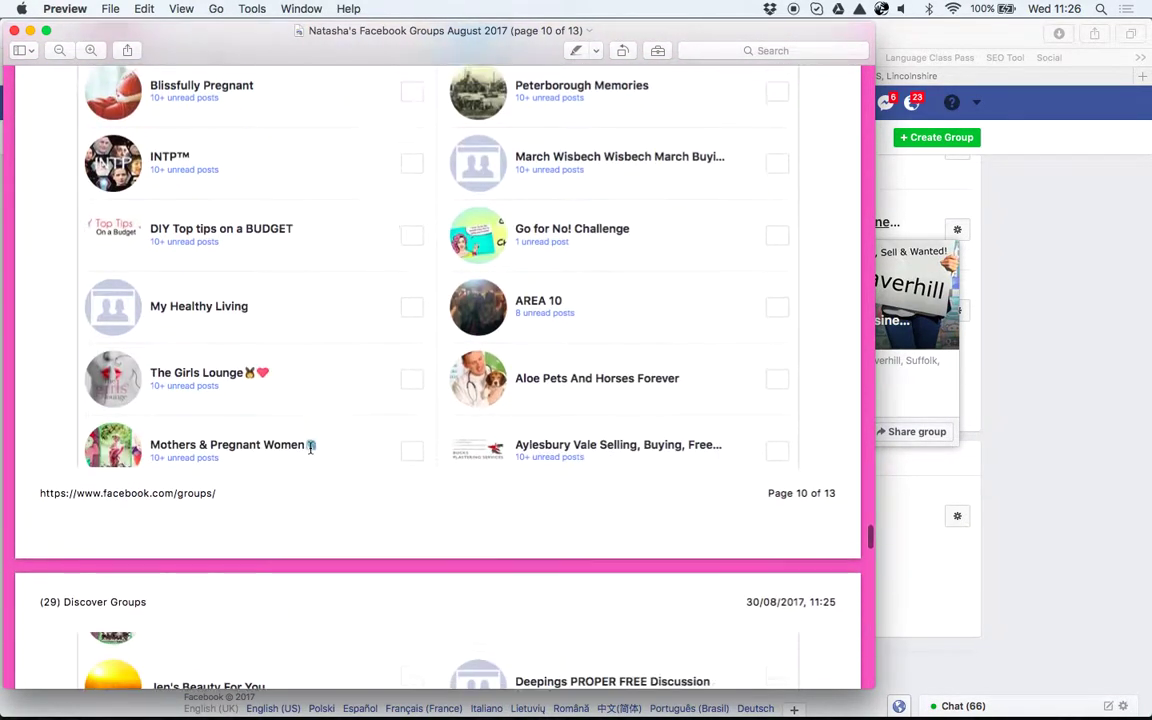
pyautogui.scroll(-10, 310, 455)
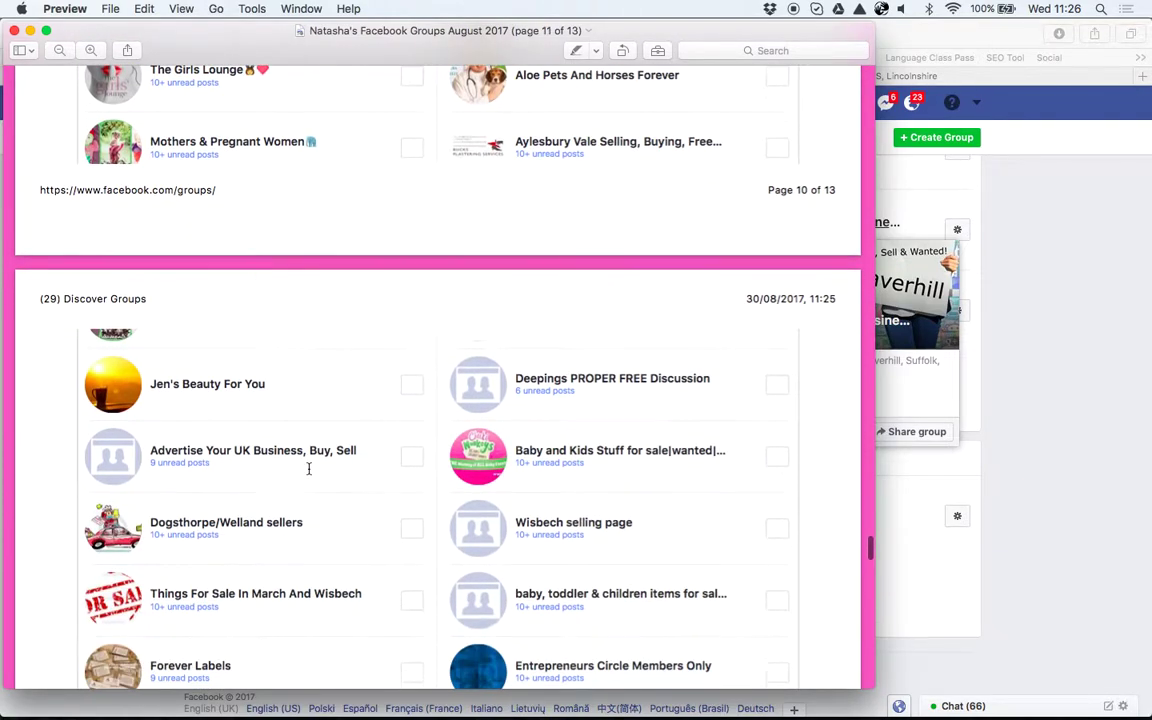
pyautogui.scroll(7, 310, 463)
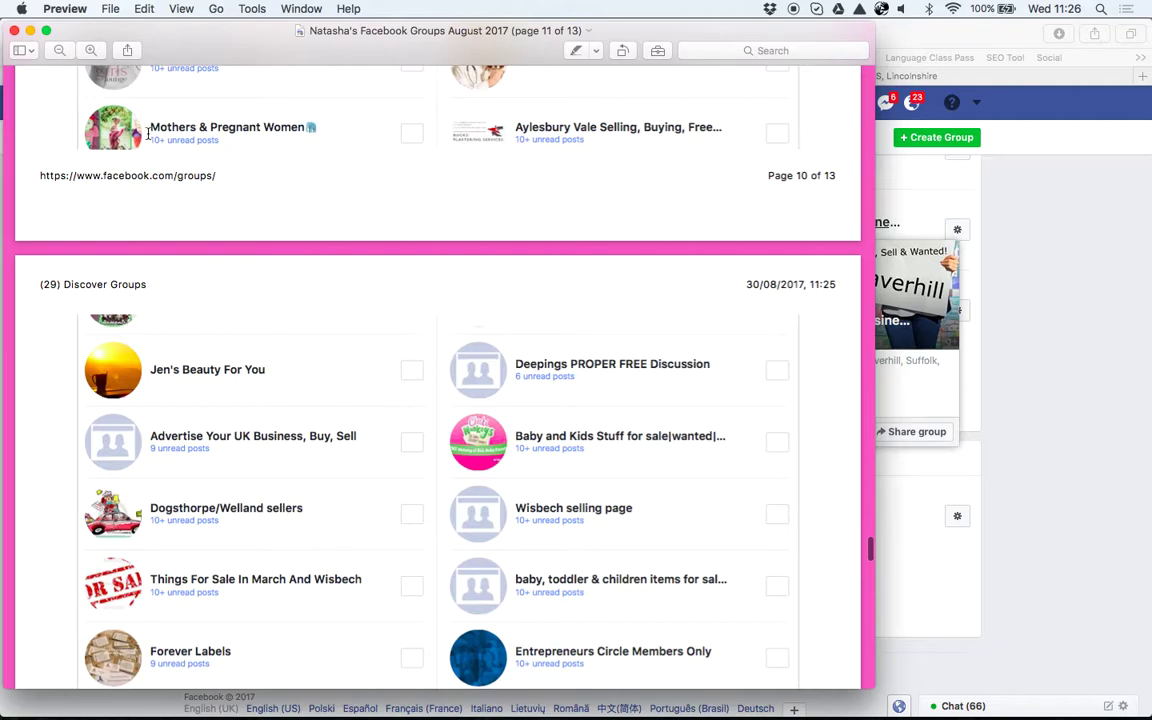
pyautogui.scroll(-20, 212, 420)
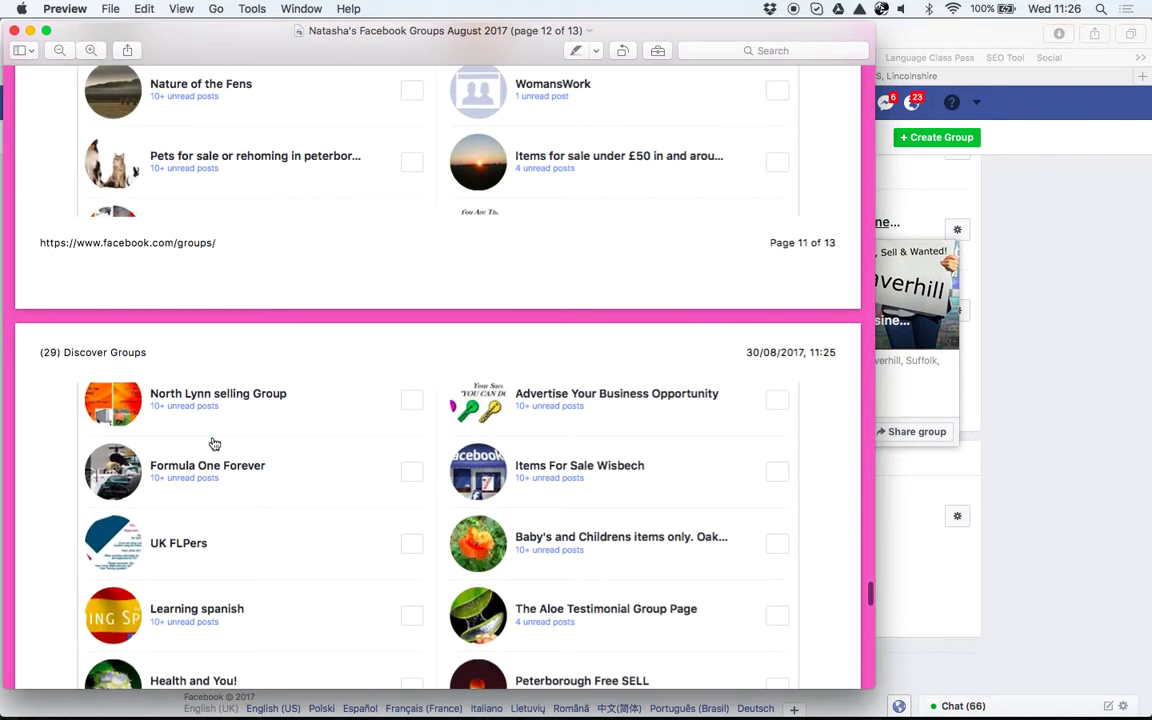
pyautogui.scroll(-5, 213, 444)
pyautogui.scroll(-15, 213, 444)
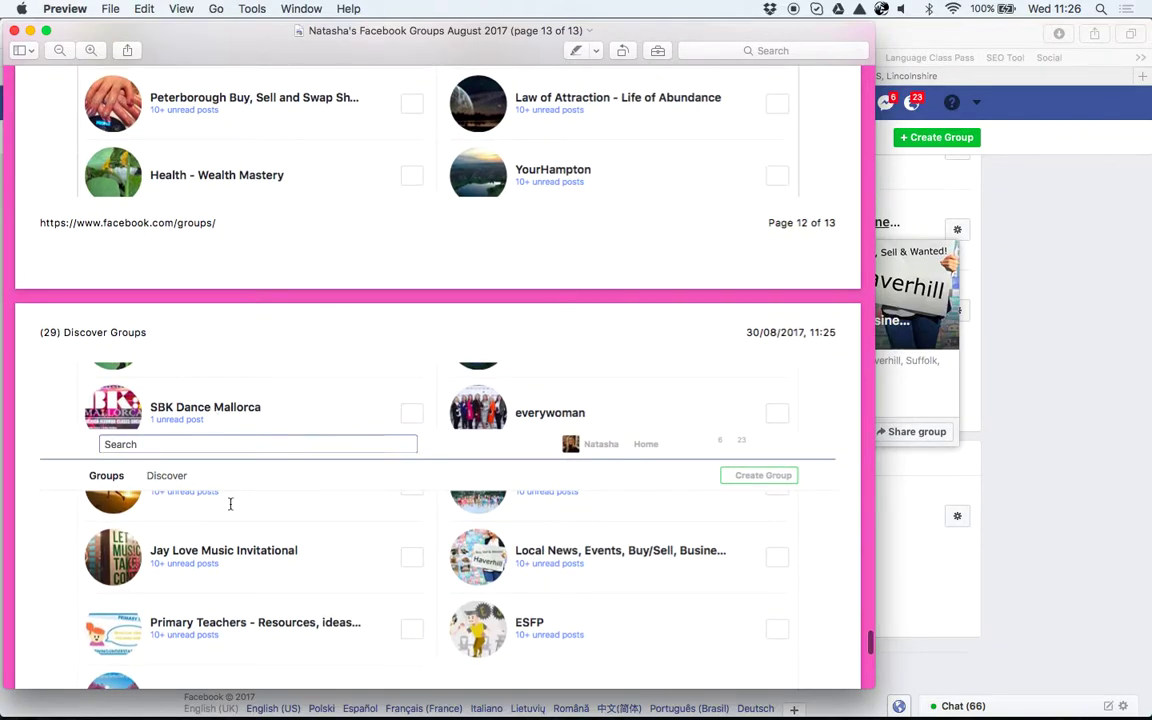
pyautogui.scroll(-10, 229, 504)
pyautogui.scroll(1, 181, 178)
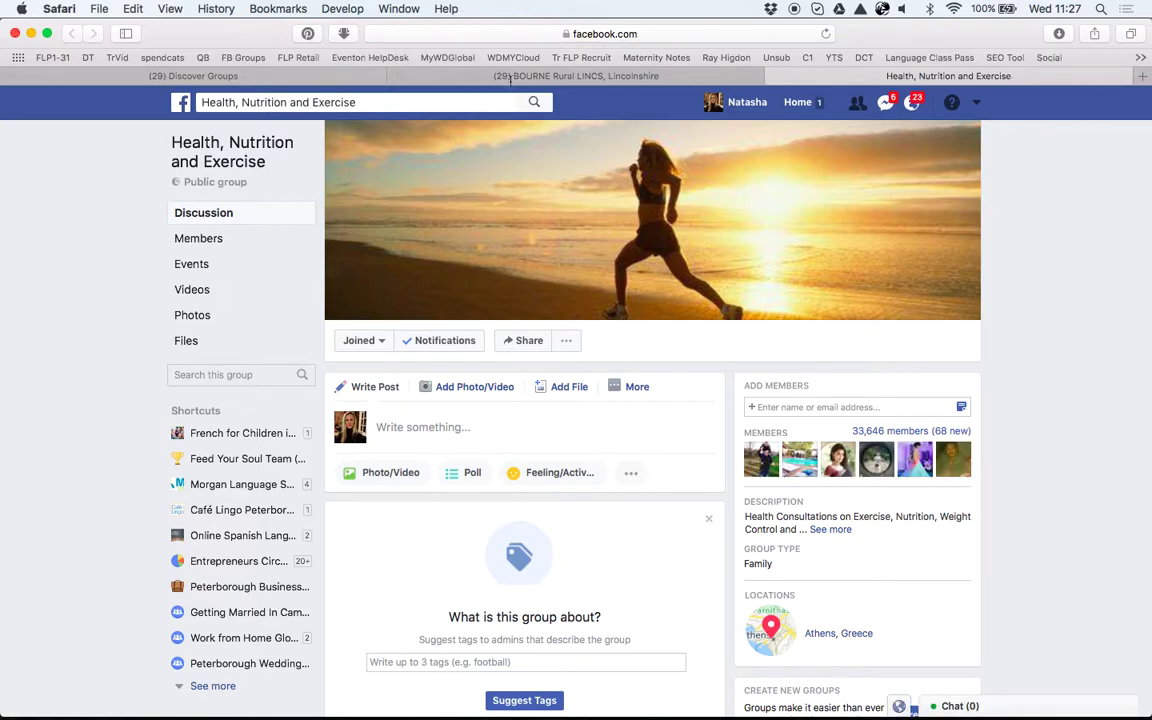
# - Return to the Discover Groups page in Safari
pyautogui.click(368, 74)
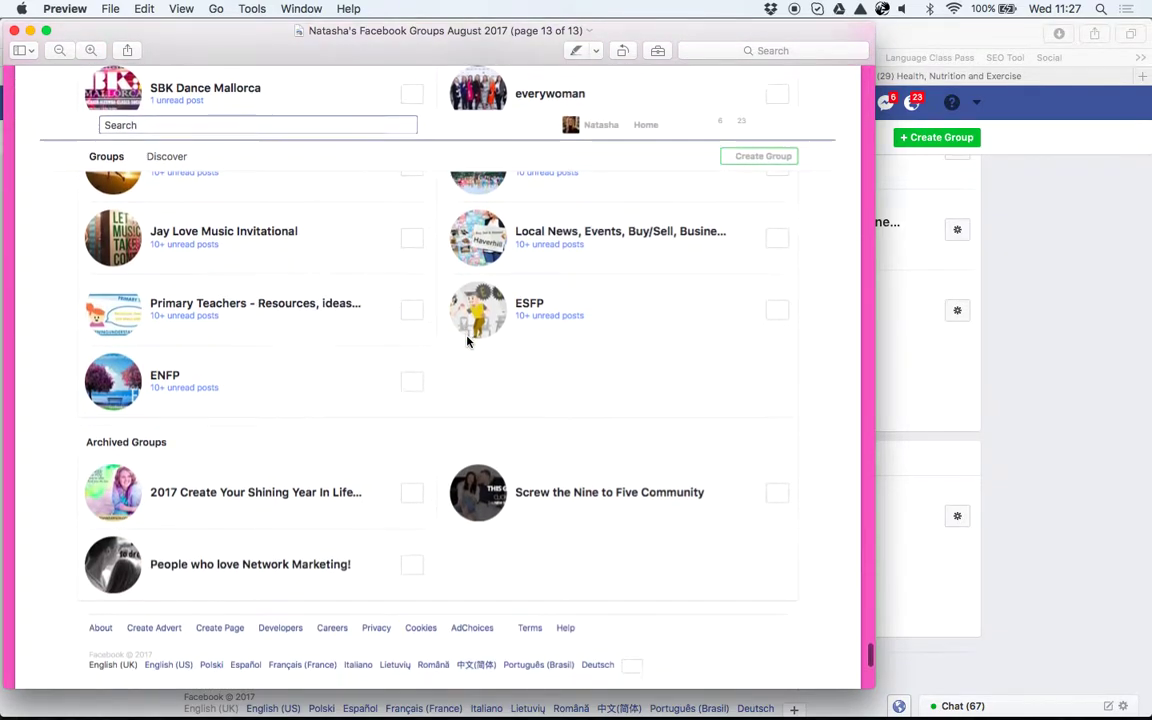
# - Scroll to the bottom of page 13, past Archived Groups to the footer
pyautogui.scroll(-5, 467, 341)
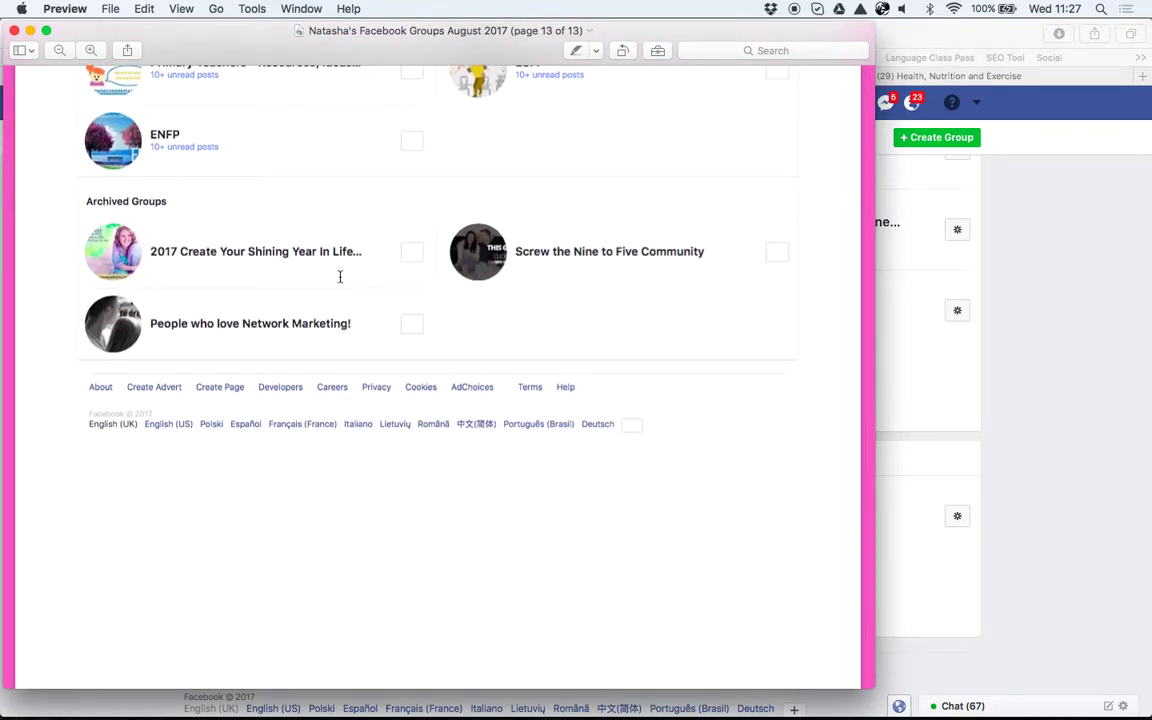